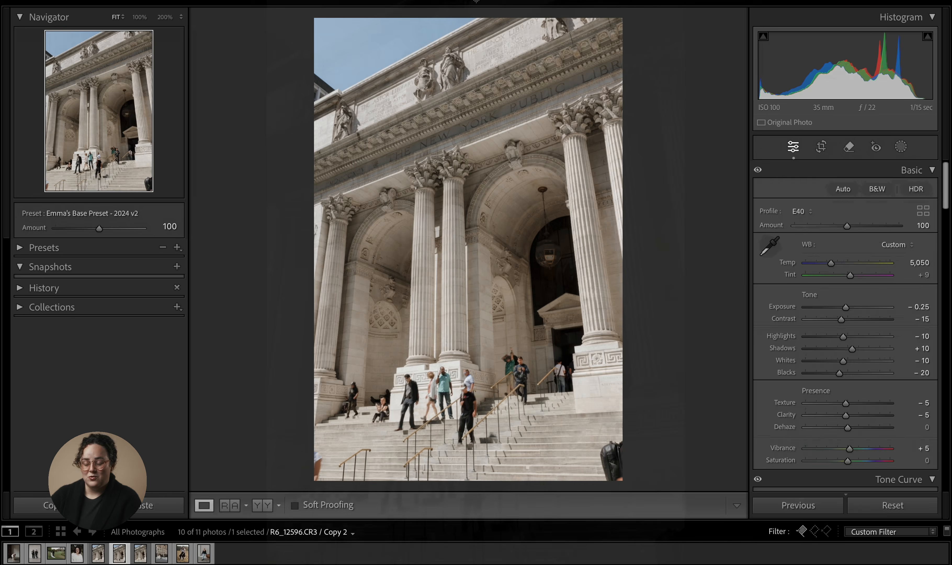
- Brush the Remove tool with generative AI over the hanging lantern in the archway and generate the fill
left_click(849, 147)
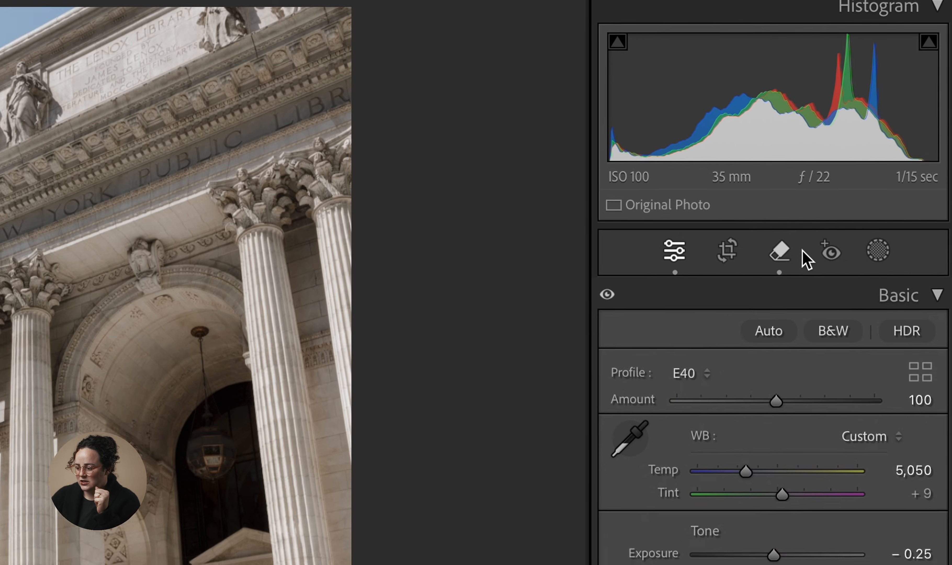
left_click(854, 147)
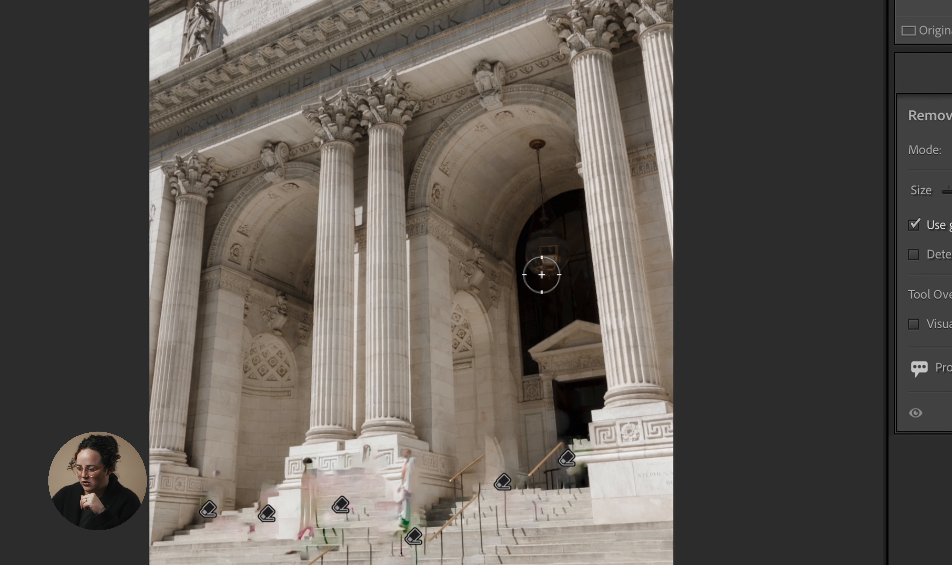
mouse_move(542, 270)
left_mouse_down()
mouse_move(533, 248)
mouse_move(549, 235)
mouse_move(565, 261)
mouse_move(541, 277)
mouse_move(525, 240)
mouse_move(561, 249)
mouse_move(547, 264)
mouse_move(559, 243)
left_mouse_up()
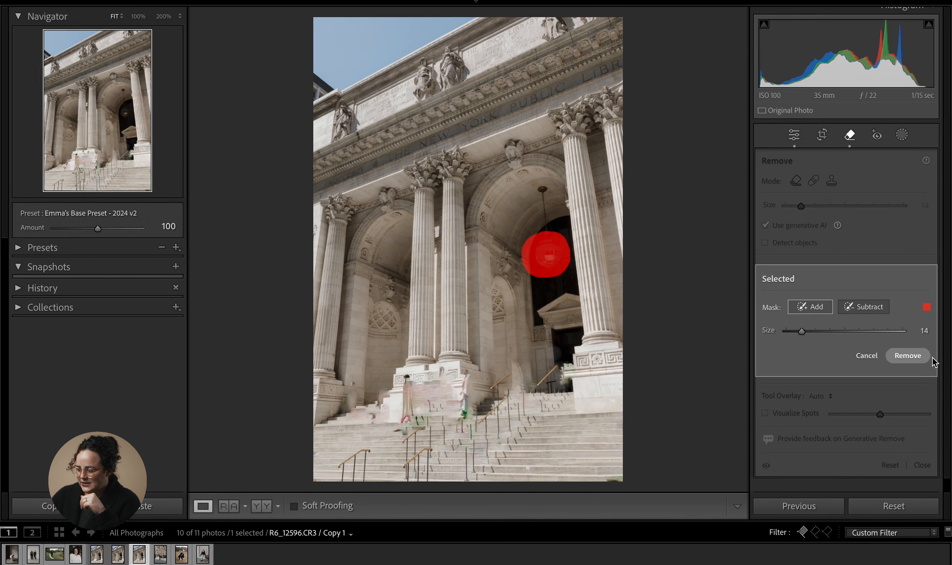
left_click(908, 356)
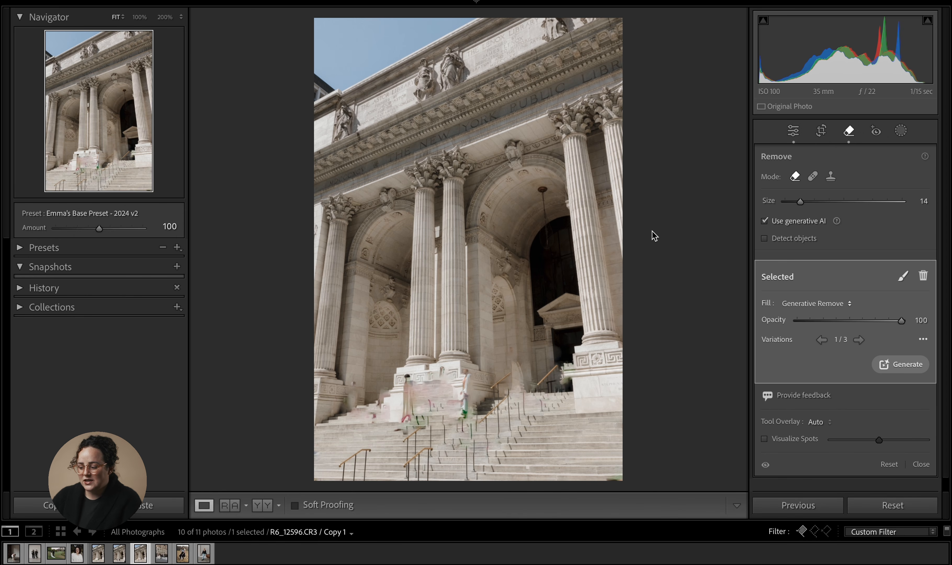
- Turn off generative AI and brush a standard Remove over the same hanging lantern
left_click(545, 253, "alt")
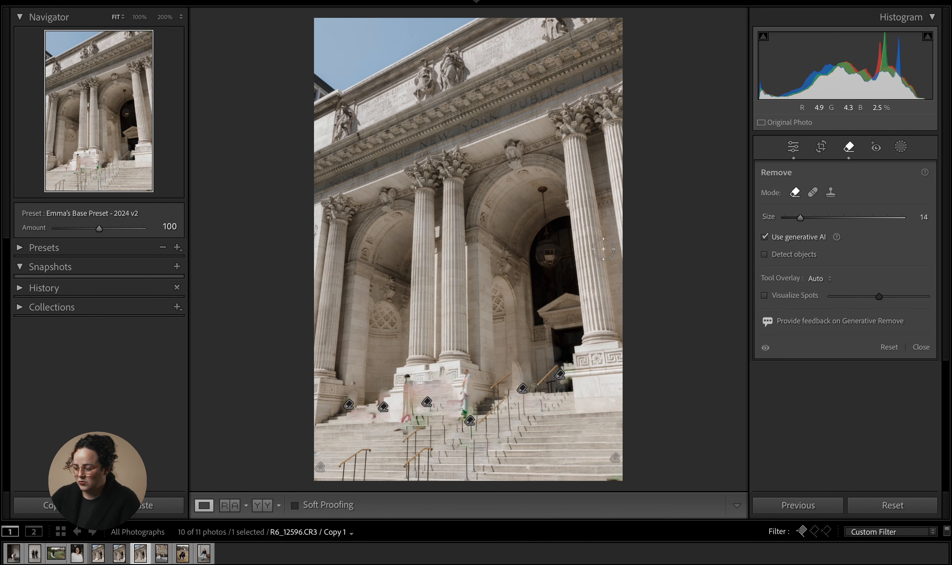
left_click(764, 237)
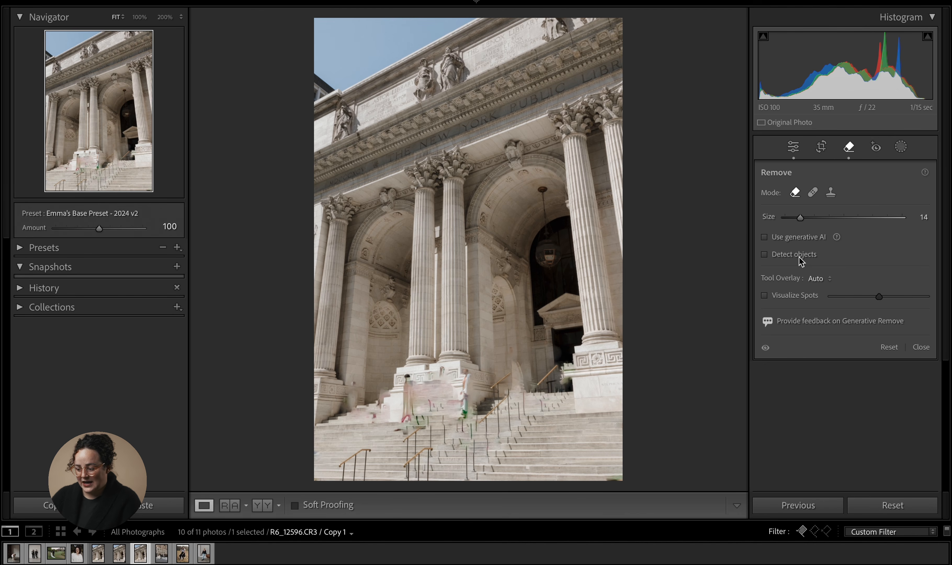
mouse_move(542, 262)
left_mouse_down()
mouse_move(543, 244)
mouse_move(552, 256)
left_mouse_up()
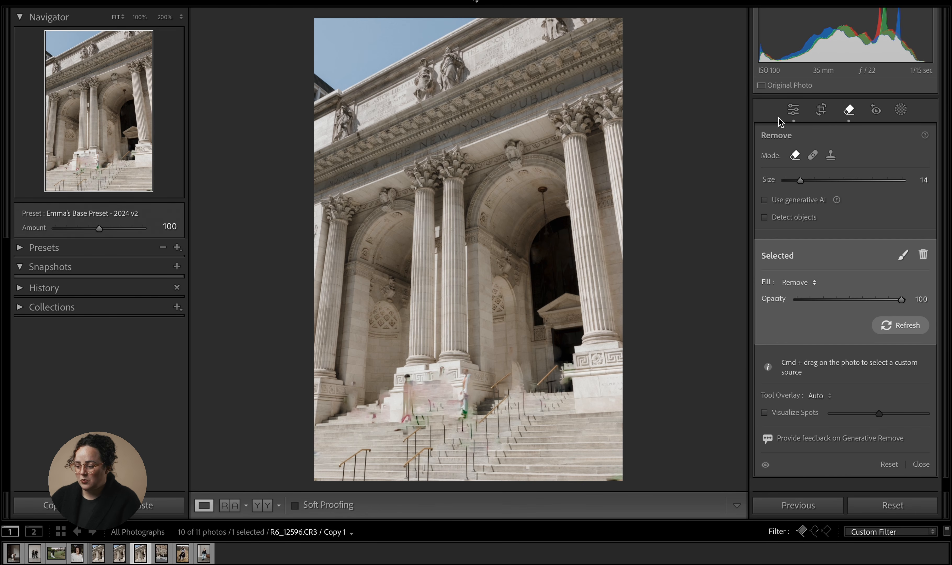
- Reopen the Remove tool, select the lantern's standard Remove spot and delete it
left_click(793, 110)
left_click(849, 146)
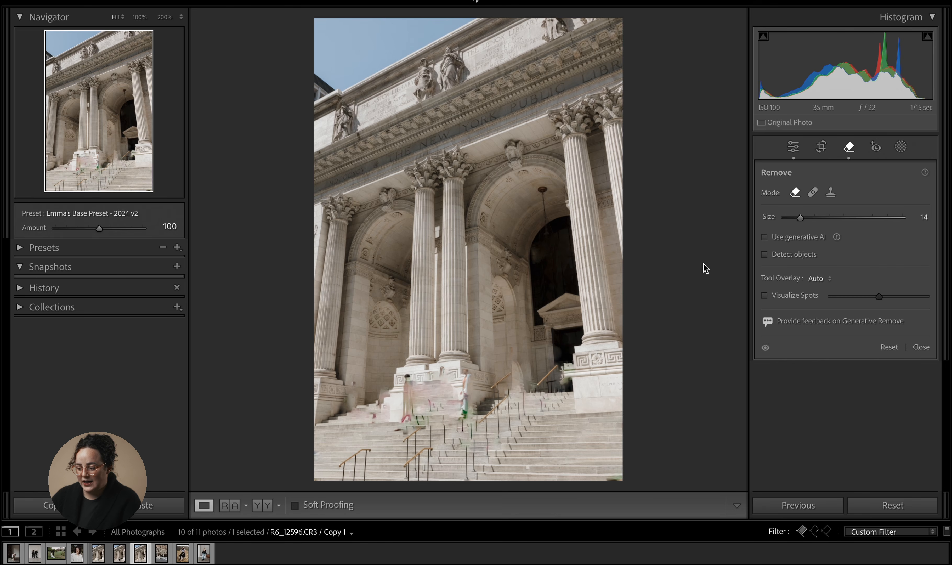
left_click(552, 251)
key("Delete")
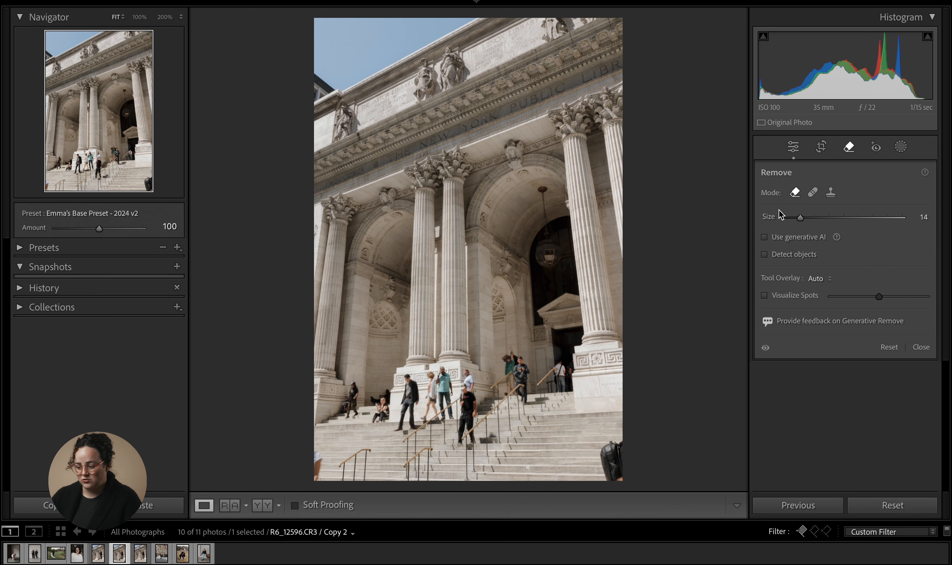
- On Copy 2, brush a standard Remove over the hanging lantern and close the tool
mouse_move(553, 248)
left_mouse_down()
mouse_move(576, 247)
mouse_move(537, 271)
mouse_move(553, 264)
left_mouse_up()
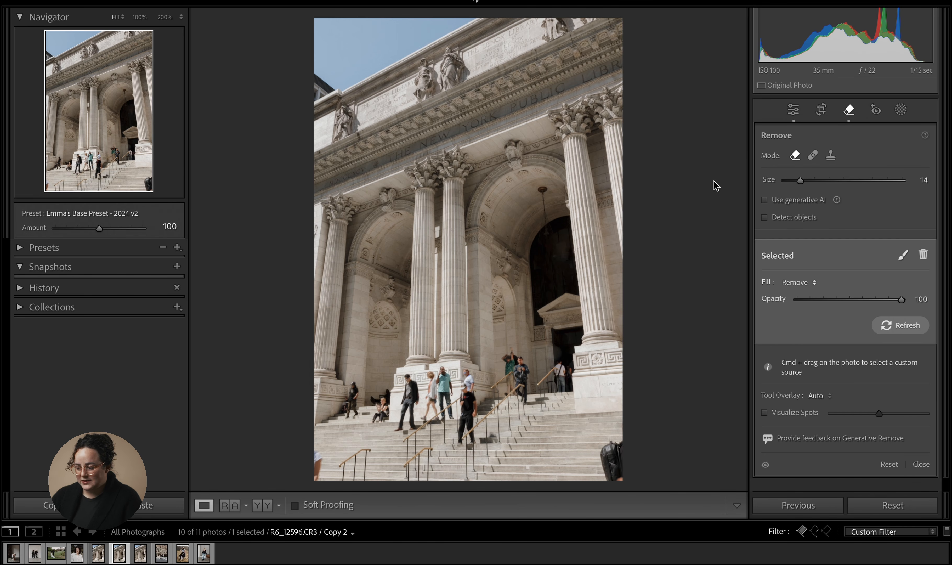
left_click(794, 110)
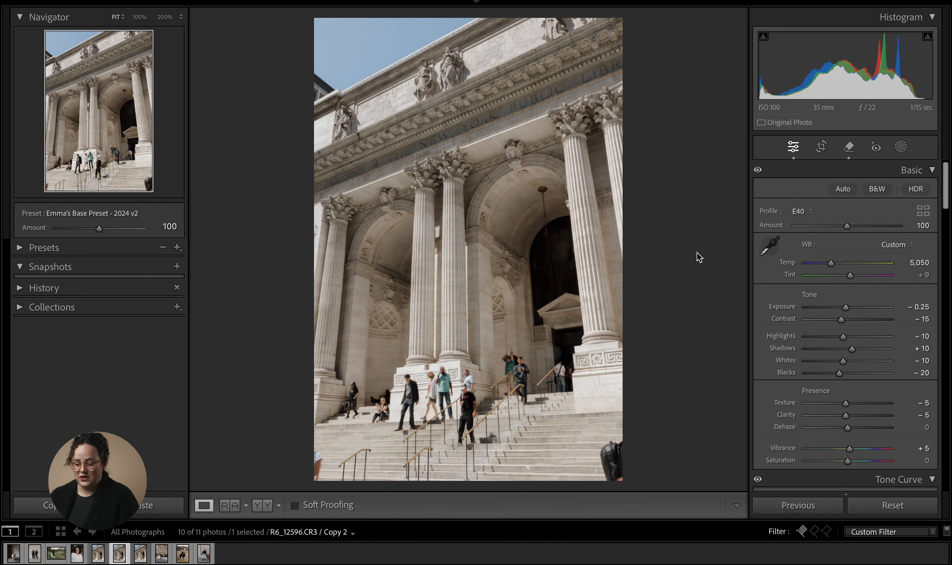
- Go back to the portrait, open the Remove tool and place a spot over the insect on the shirt
key("Left")
key("Left")
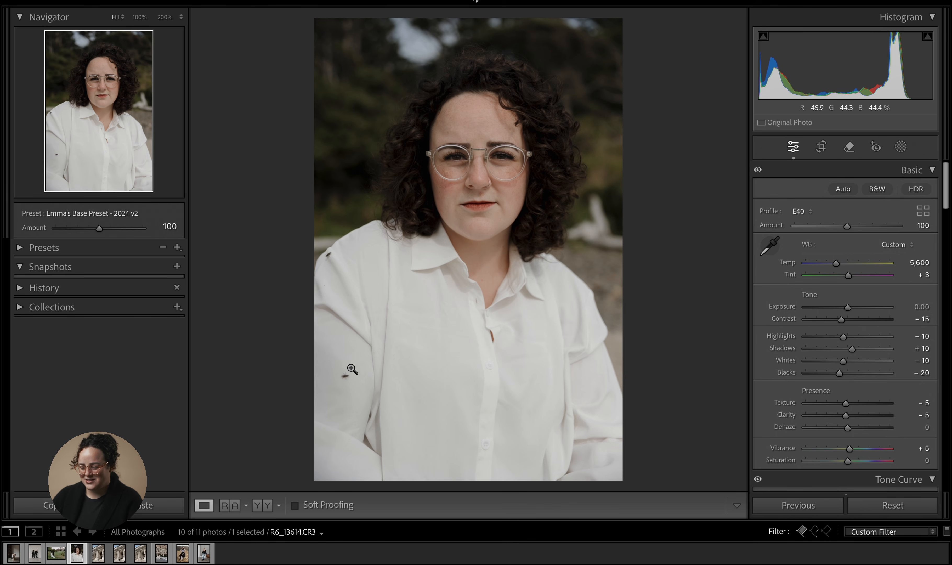
key("q")
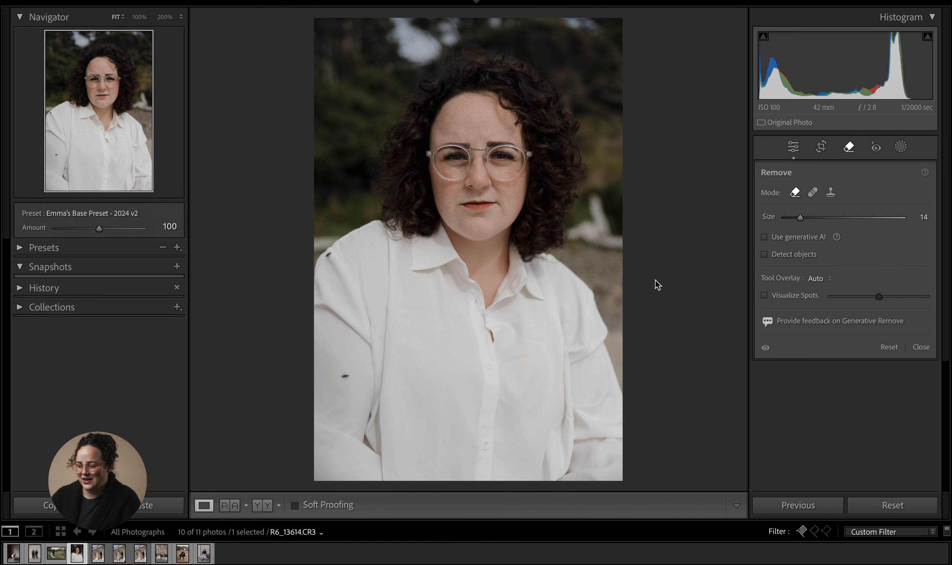
left_click(345, 376)
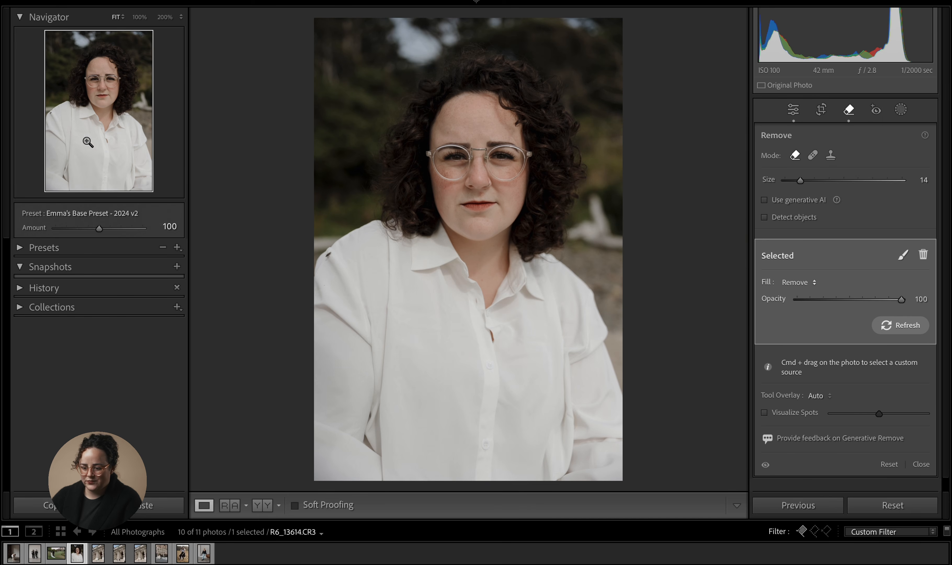
- Zoom to 100% on the shoulder, brush Remove over the insect, refresh the fill, and close the tool
left_click(47, 114)
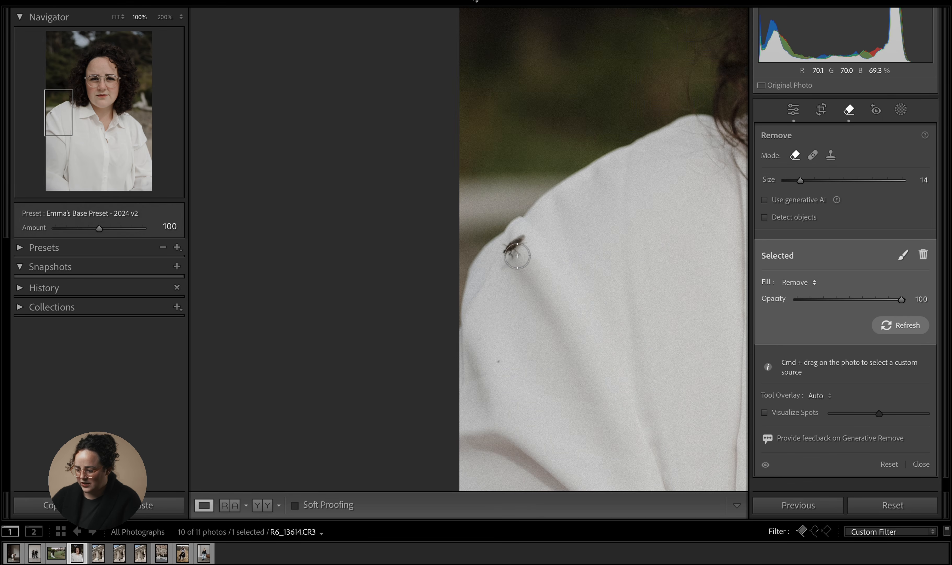
mouse_move(507, 266)
left_mouse_down()
mouse_move(519, 243)
mouse_move(511, 246)
mouse_move(503, 257)
mouse_move(522, 244)
left_mouse_up()
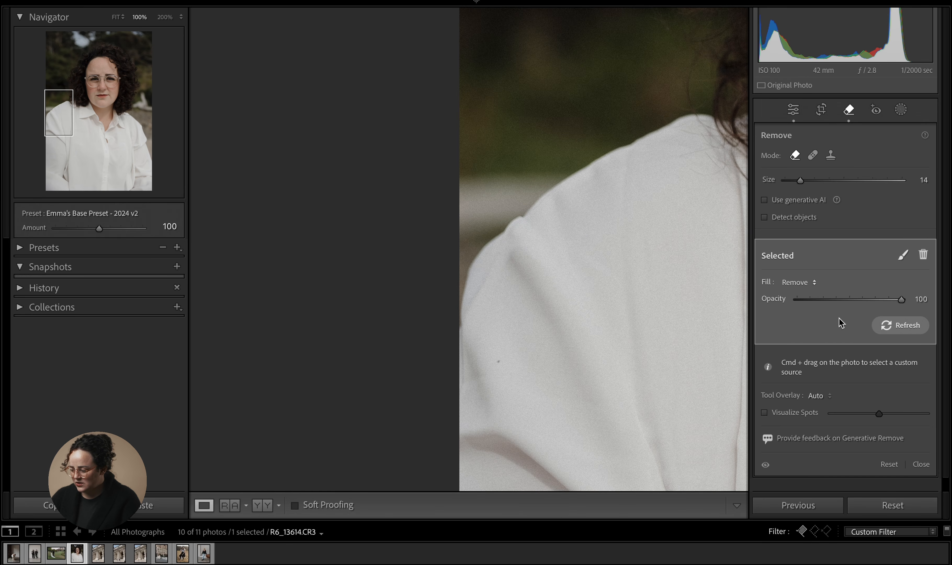
left_click(887, 328)
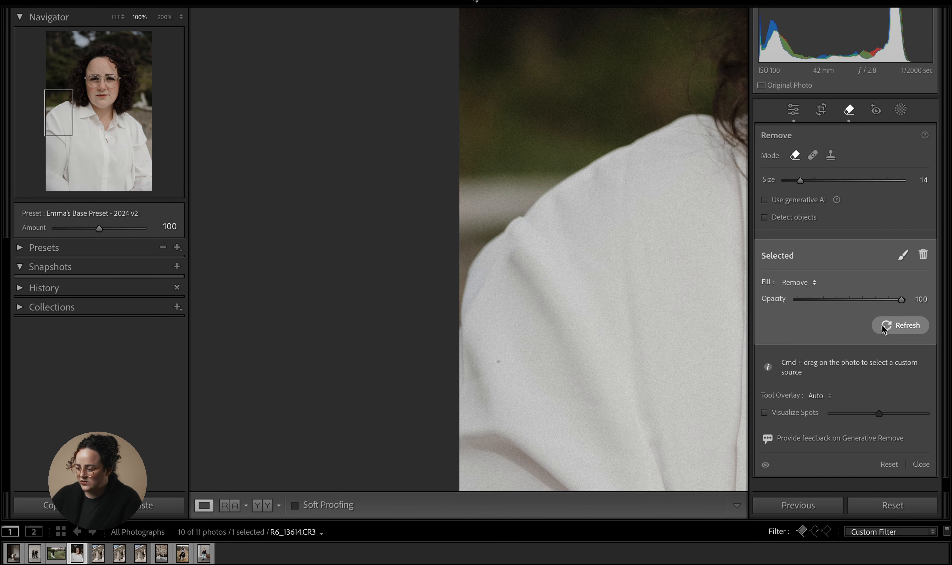
left_click(794, 112)
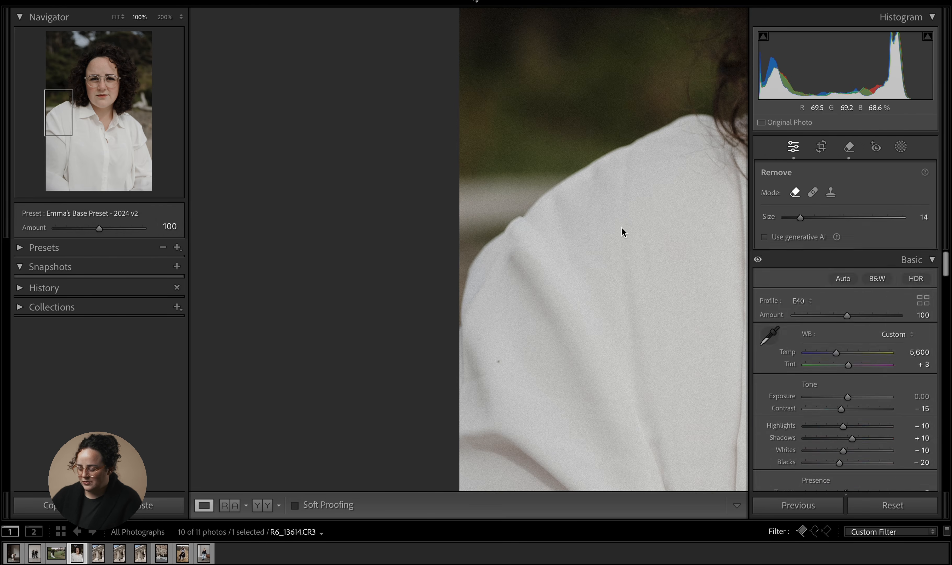
left_click(578, 251)
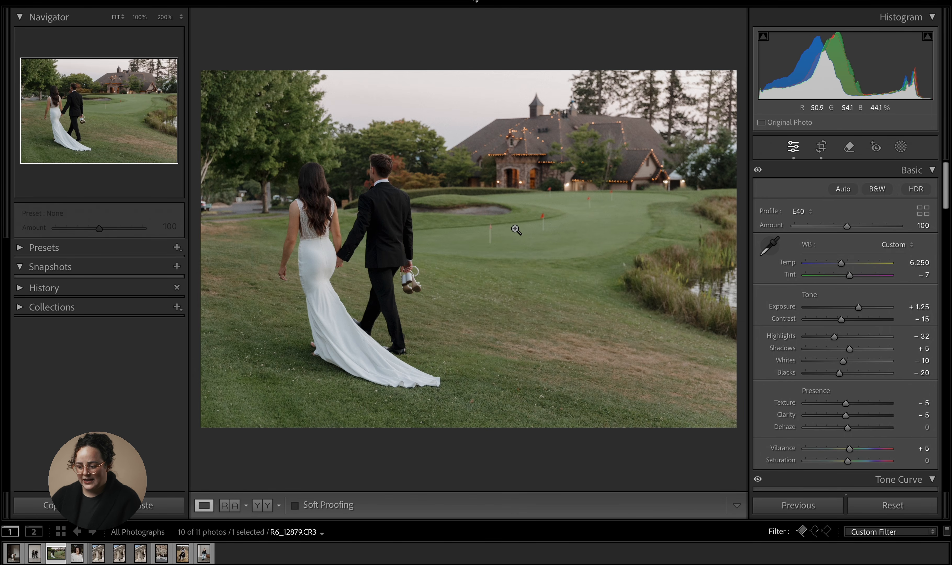
- Zoom into the golf green and brush standard Remove strokes over each of the five flagpoles
left_click(564, 212)
left_click_drag(575, 208, 544, 253)
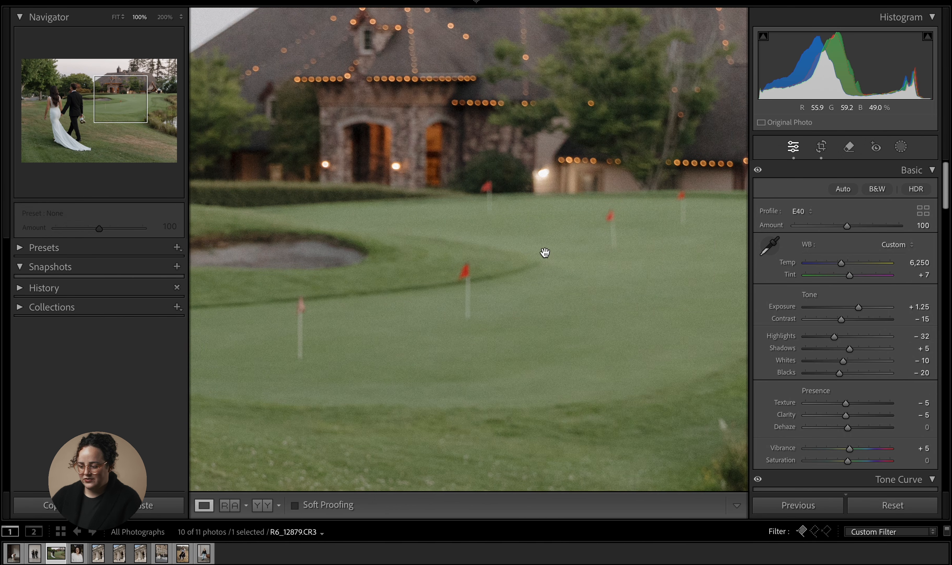
left_click(850, 148)
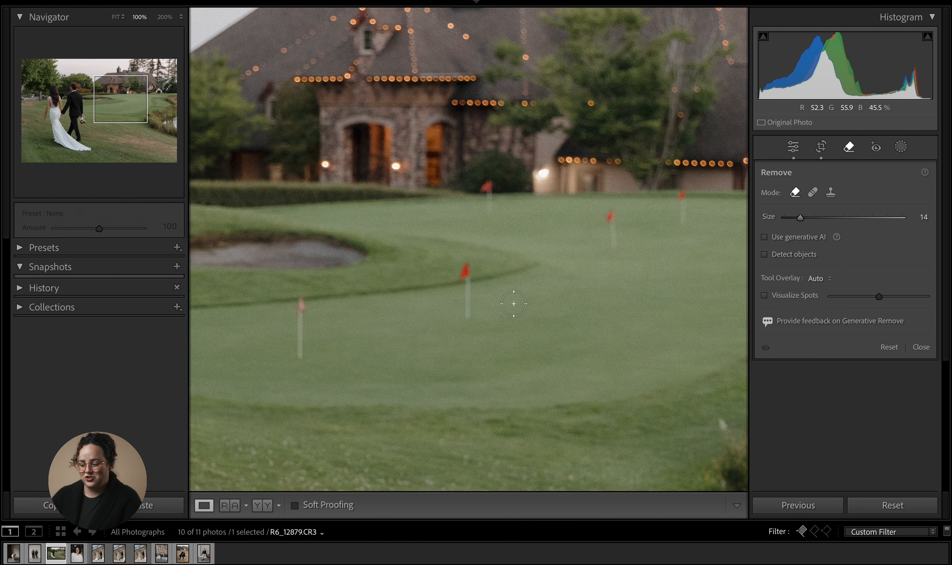
left_click_drag(300, 302, 302, 363)
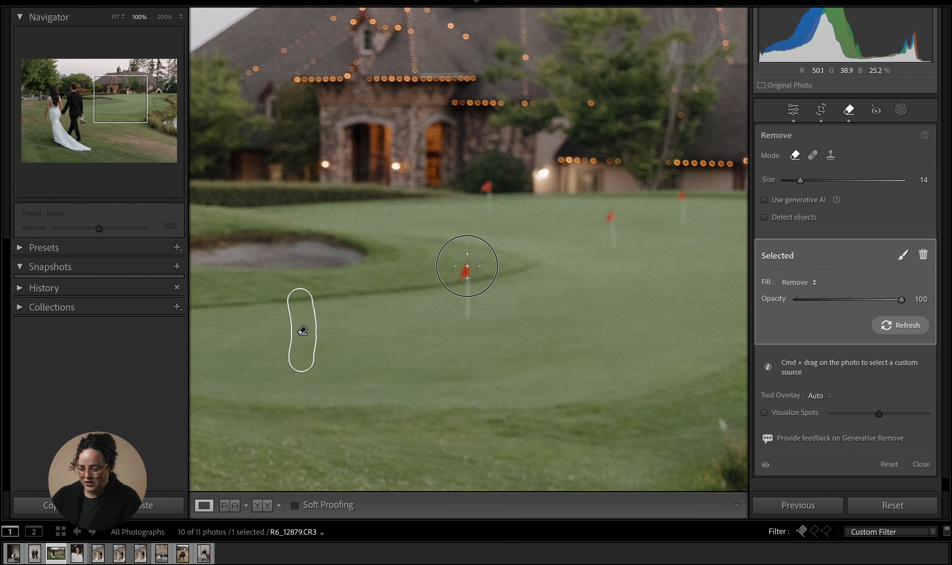
left_click_drag(467, 266, 469, 334)
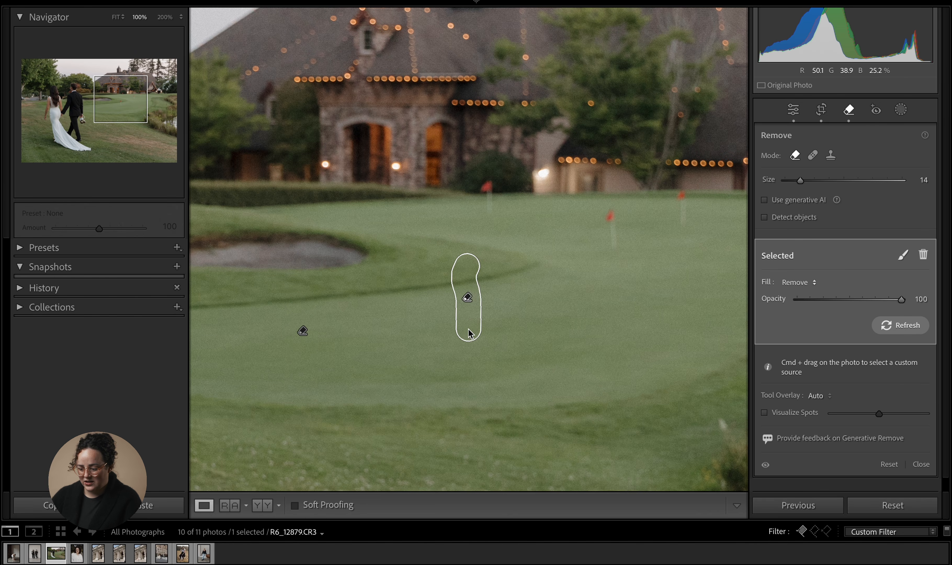
left_click_drag(610, 217, 614, 246)
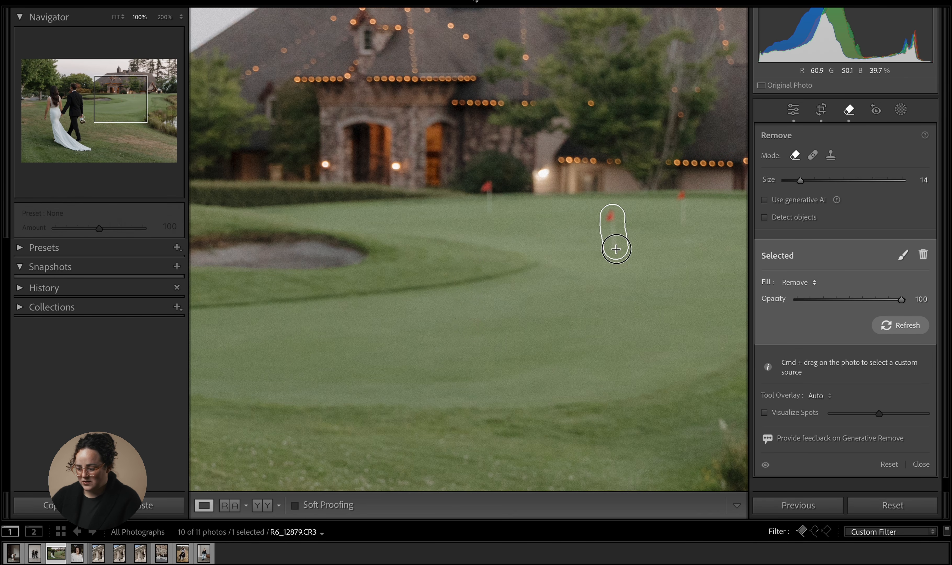
left_click_drag(681, 197, 680, 221)
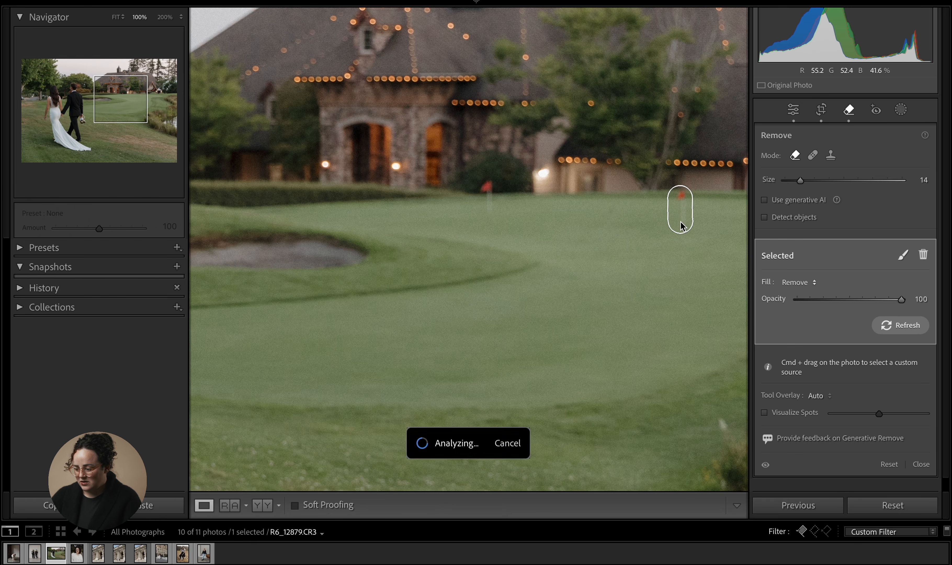
left_click_drag(488, 186, 488, 213)
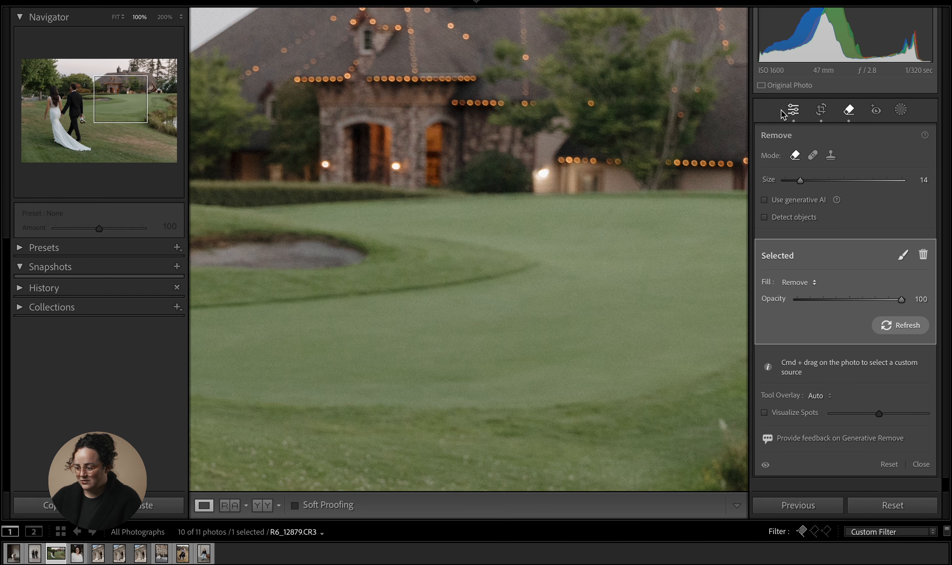
left_click(791, 111)
left_click(608, 271)
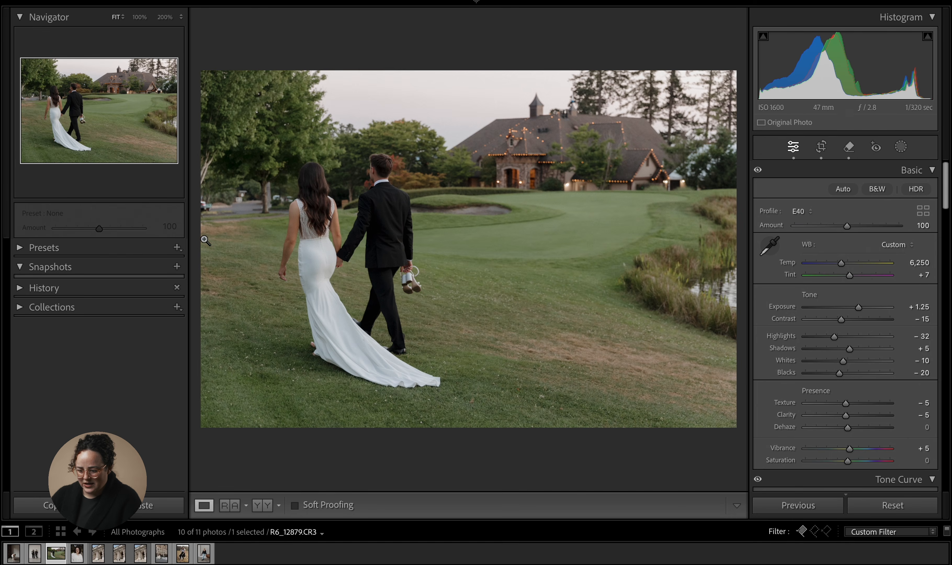
- Zoom in behind the couple and brush Remove over the parked cars in the background
left_click(280, 201)
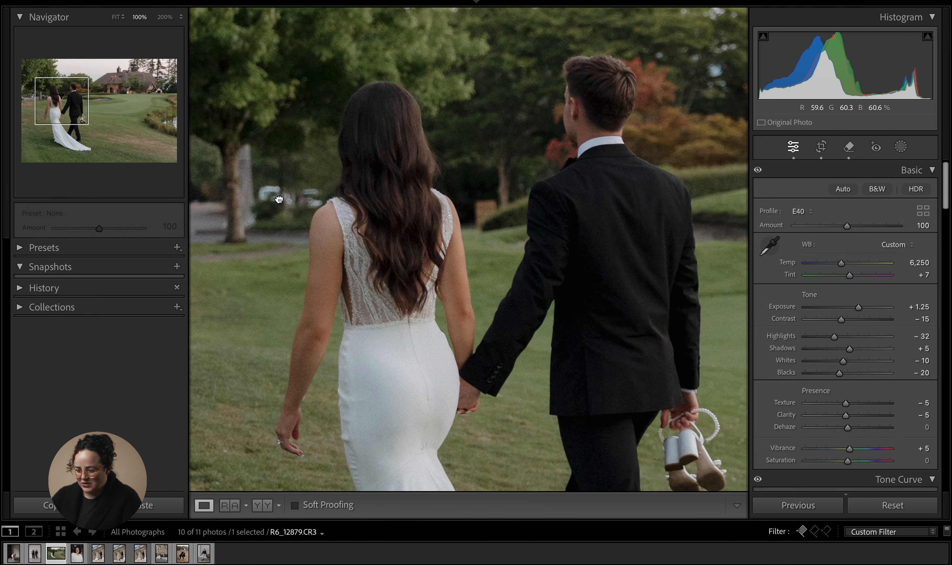
left_click(848, 147)
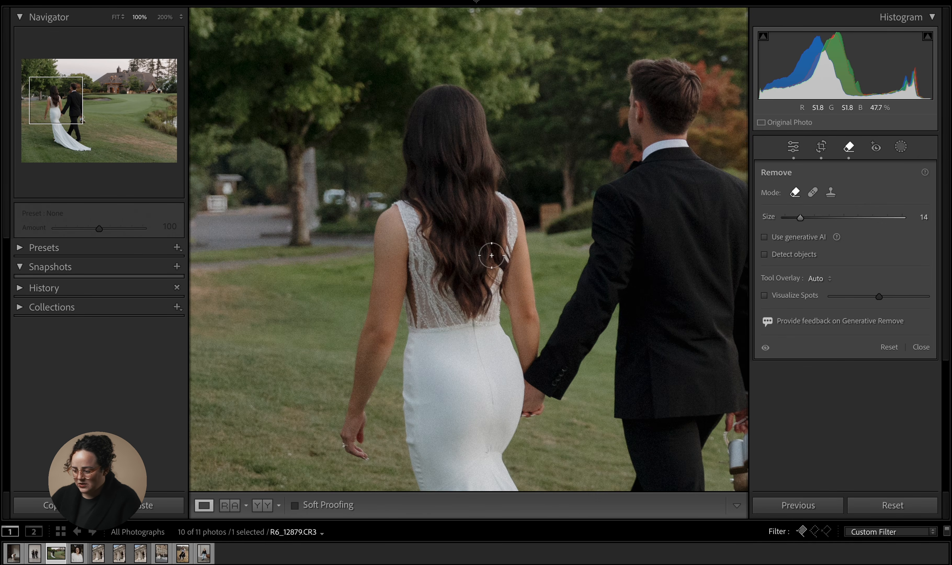
mouse_move(345, 212)
left_mouse_down()
mouse_move(333, 195)
mouse_move(333, 215)
mouse_move(381, 197)
left_mouse_up()
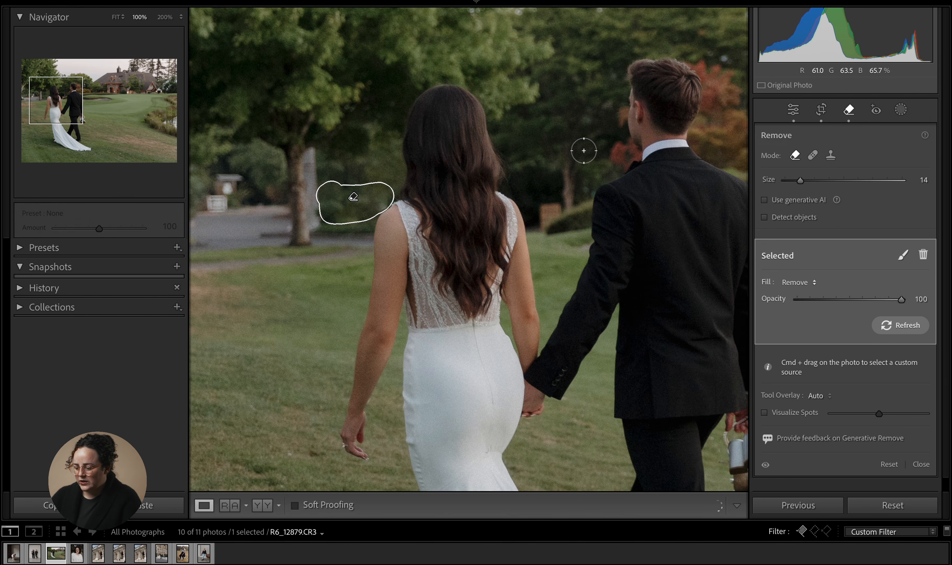
left_click(787, 112)
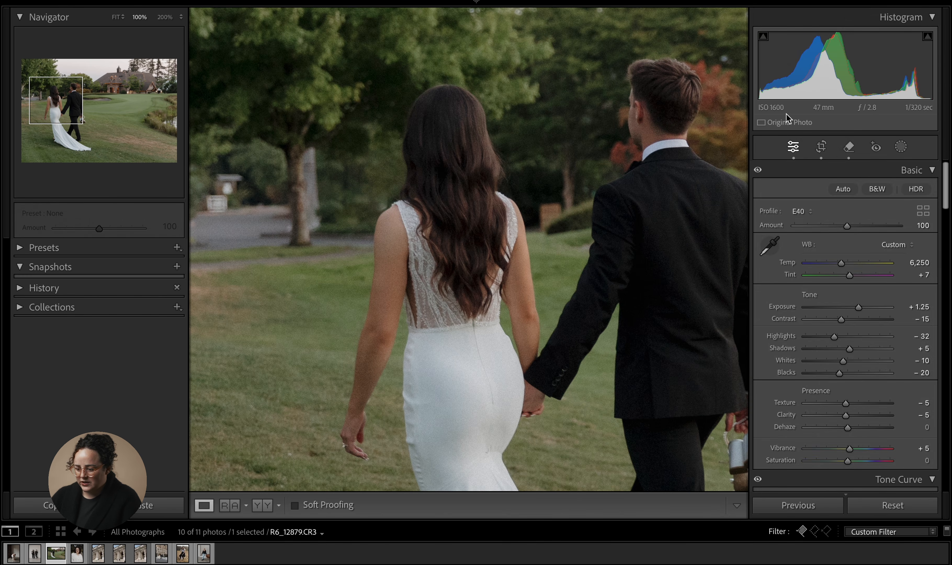
left_click(507, 182)
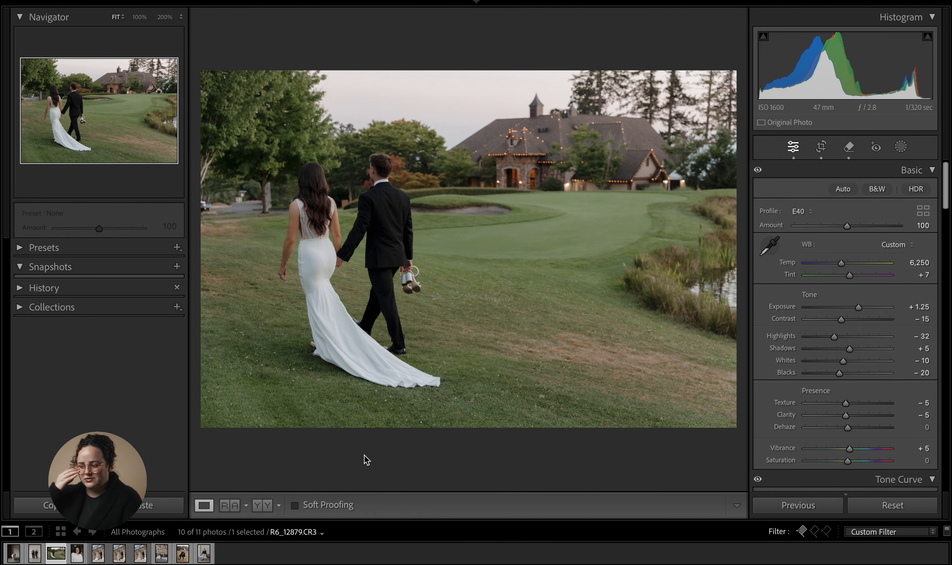
- Go back to the bride photo and zoom in to inspect the wall outlet beside her
key("Left")
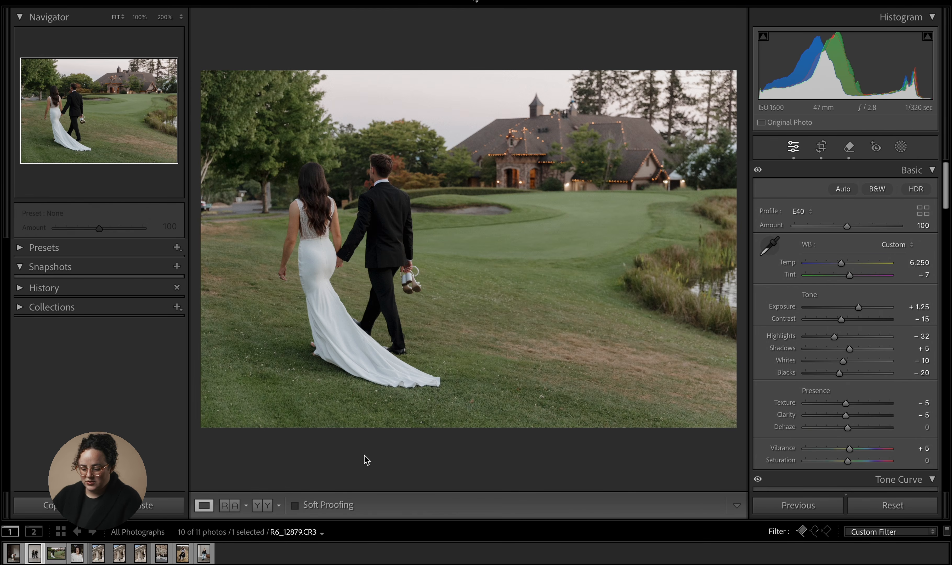
key("Left")
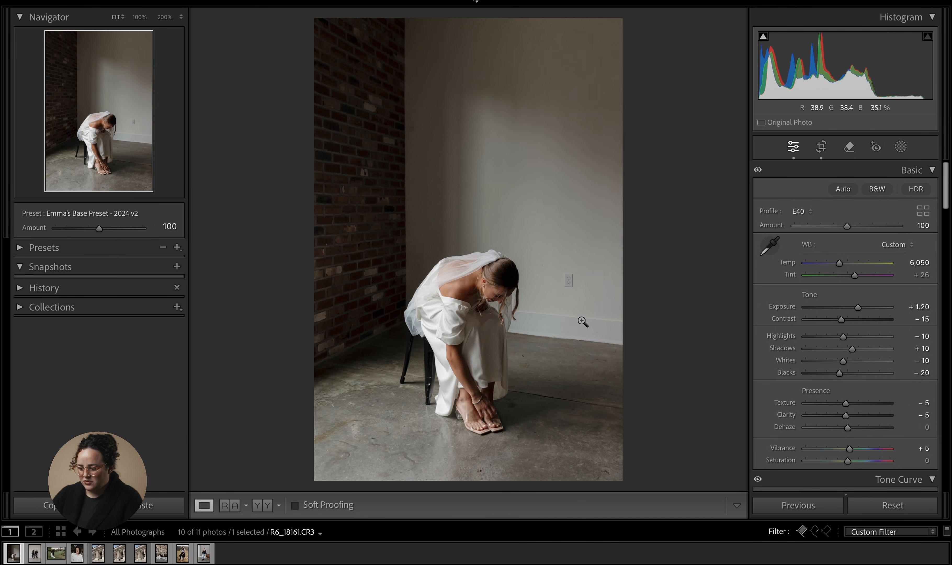
left_click(574, 280)
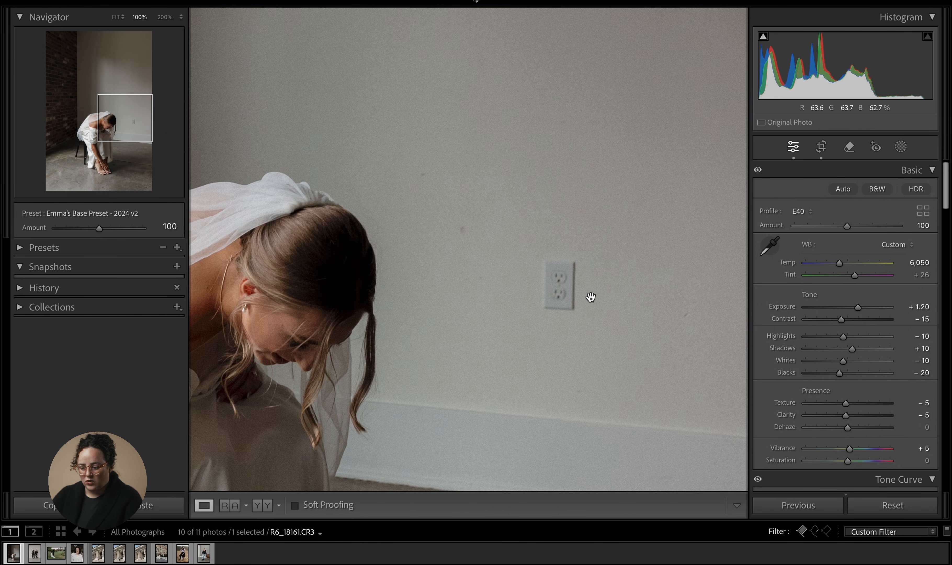
left_click(590, 297)
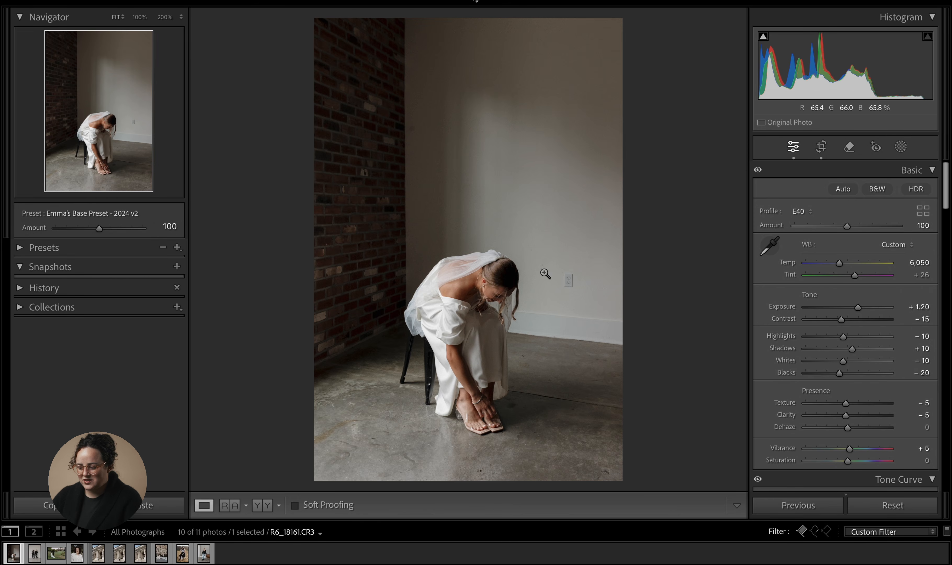
- Zoom to 100% on the wall, brush a standard Remove stroke over the wall outlet beside the bride, and return to the fitted view
left_click(578, 275)
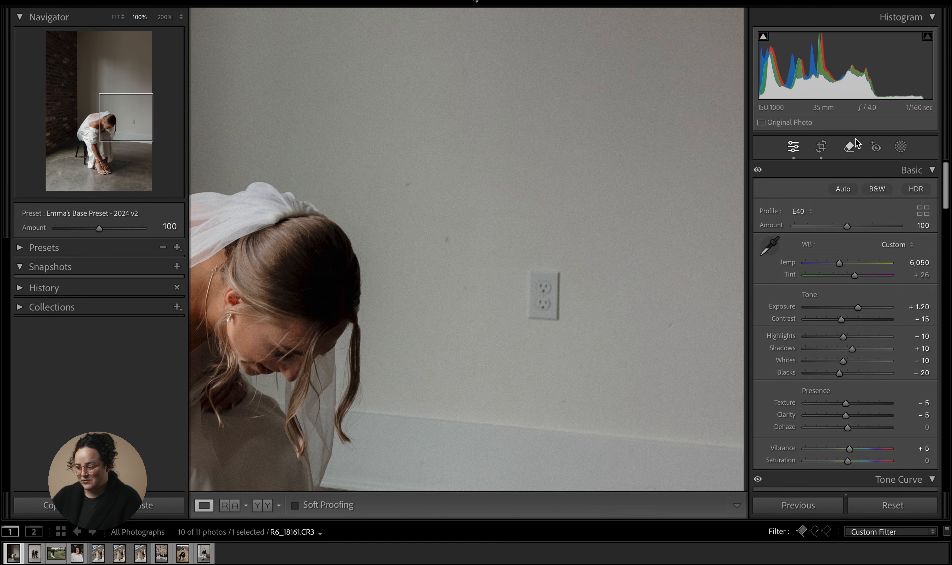
left_click(850, 146)
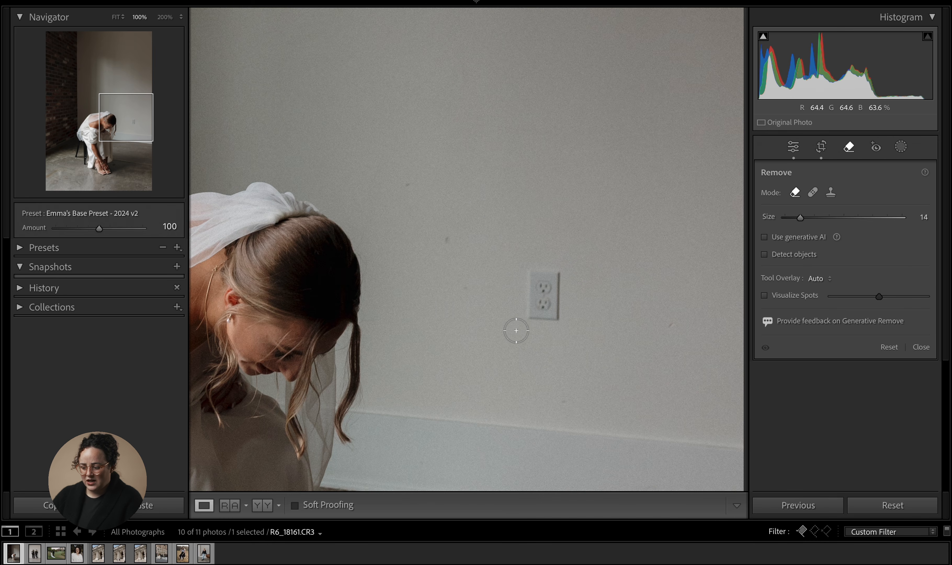
mouse_move(517, 331)
left_mouse_down()
mouse_move(520, 270)
mouse_move(539, 267)
mouse_move(560, 281)
mouse_move(562, 329)
mouse_move(526, 331)
mouse_move(526, 297)
mouse_move(546, 283)
mouse_move(549, 321)
mouse_move(542, 287)
left_mouse_up()
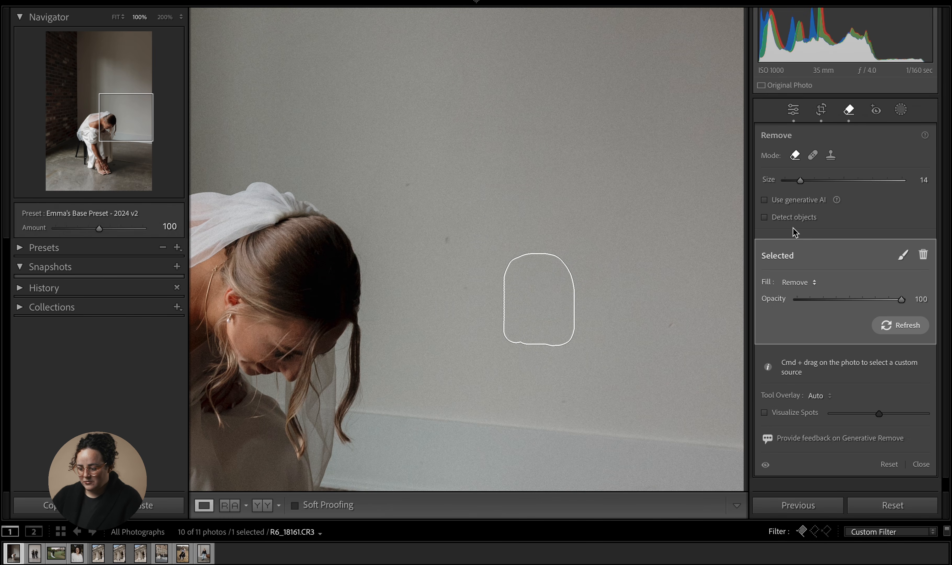
left_click(794, 109)
left_click(638, 190)
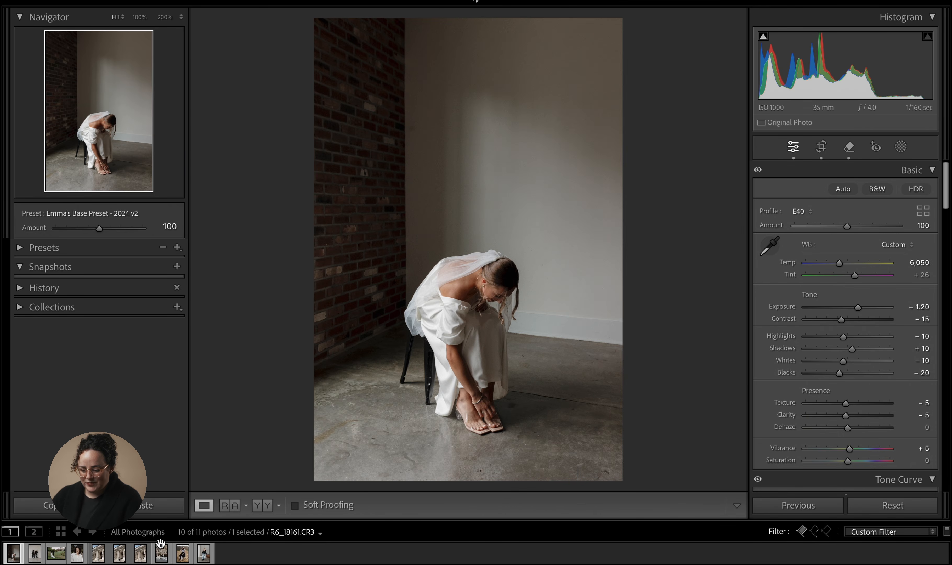
- Open the street crossing photo and brush a standard Remove stroke across the walking woman and cars behind the couple
left_click(162, 556)
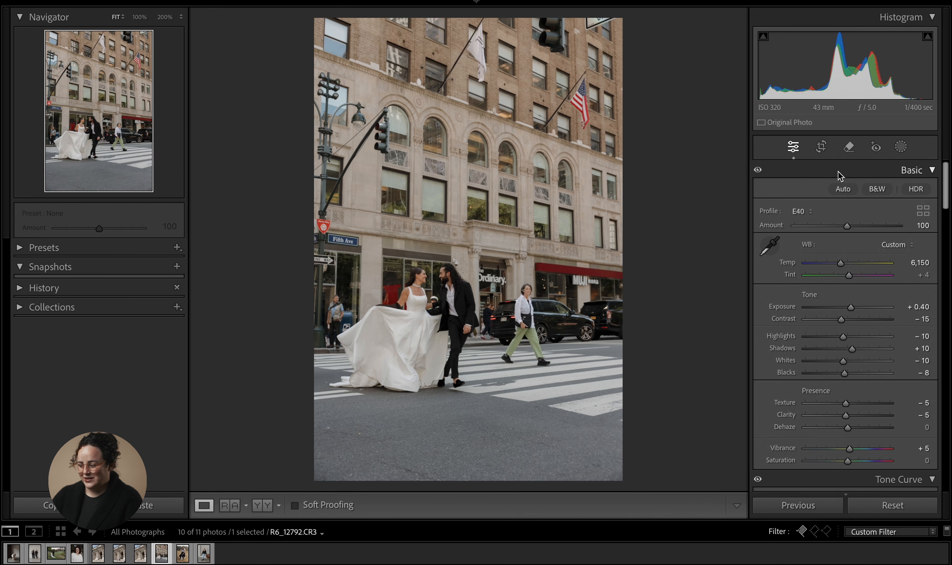
left_click(849, 147)
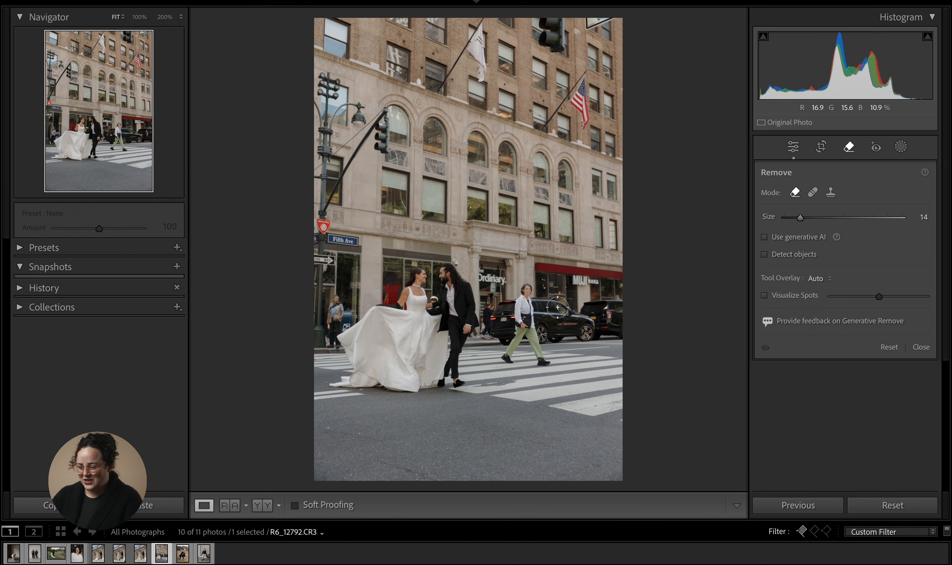
mouse_move(507, 360)
left_mouse_down()
mouse_move(490, 297)
mouse_move(513, 291)
mouse_move(578, 310)
mouse_move(612, 303)
mouse_move(621, 316)
mouse_move(617, 331)
mouse_move(601, 337)
mouse_move(535, 345)
mouse_move(542, 361)
mouse_move(508, 361)
mouse_move(497, 334)
mouse_move(506, 312)
mouse_move(534, 302)
mouse_move(609, 320)
mouse_move(513, 353)
mouse_move(508, 323)
mouse_move(567, 324)
mouse_move(485, 337)
mouse_move(487, 313)
mouse_move(477, 342)
left_mouse_up()
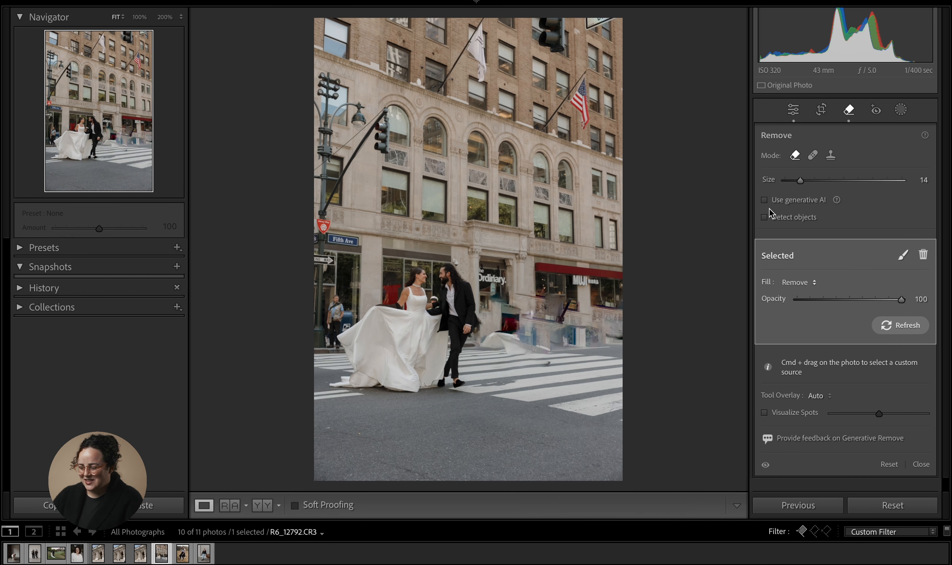
- Zoom in and, with Use generative AI on at size 19, brush over the walking woman, pedestrians and cars, then apply Remove
left_click(539, 325)
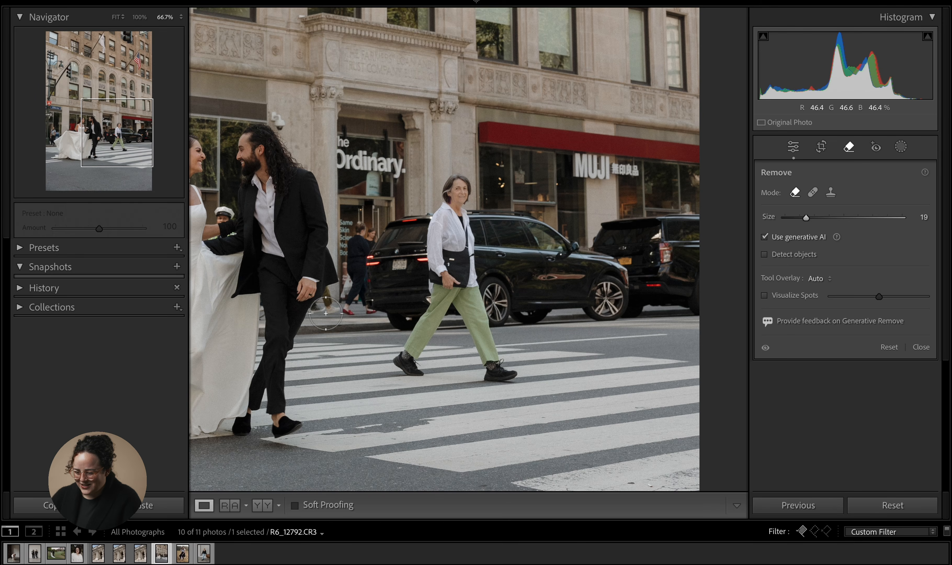
mouse_move(327, 318)
left_mouse_down()
mouse_move(361, 230)
mouse_move(348, 310)
mouse_move(396, 318)
mouse_move(400, 356)
mouse_move(508, 366)
mouse_move(502, 373)
mouse_move(401, 362)
mouse_move(426, 323)
mouse_move(480, 356)
mouse_move(527, 359)
mouse_move(494, 339)
mouse_move(472, 249)
mouse_move(473, 329)
mouse_move(452, 309)
mouse_move(447, 263)
mouse_move(434, 295)
mouse_move(413, 309)
mouse_move(375, 286)
mouse_move(384, 236)
mouse_move(436, 216)
mouse_move(462, 185)
mouse_move(463, 246)
left_mouse_up()
mouse_move(411, 253)
left_mouse_down()
mouse_move(494, 202)
mouse_move(568, 230)
mouse_move(605, 266)
mouse_move(606, 228)
mouse_move(675, 220)
mouse_move(695, 228)
mouse_move(699, 302)
mouse_move(696, 312)
mouse_move(525, 316)
mouse_move(503, 332)
mouse_move(505, 285)
mouse_move(487, 230)
mouse_move(537, 233)
mouse_move(578, 263)
mouse_move(623, 262)
mouse_move(642, 238)
mouse_move(669, 249)
mouse_move(672, 272)
mouse_move(636, 287)
mouse_move(503, 300)
mouse_move(498, 251)
mouse_move(665, 258)
mouse_move(677, 292)
mouse_move(499, 273)
left_mouse_up()
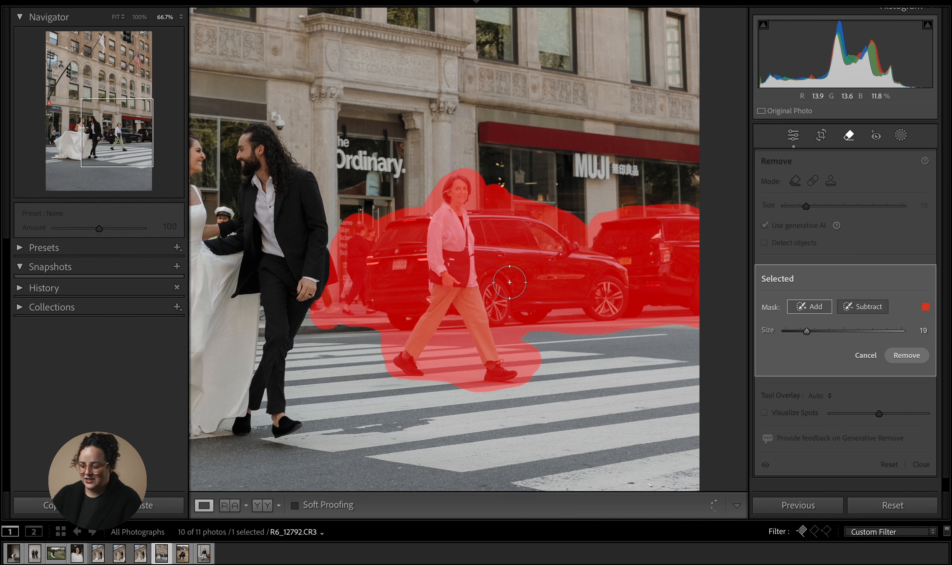
left_click(907, 355)
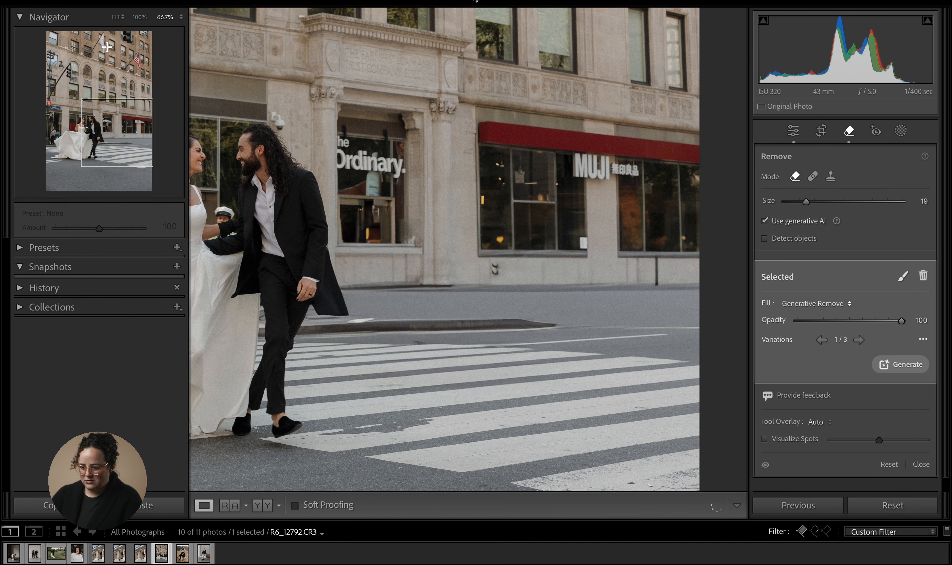
- Fit the photo to the view, browse the generated variations, generate a new set, and pick variation 3
left_click(116, 17)
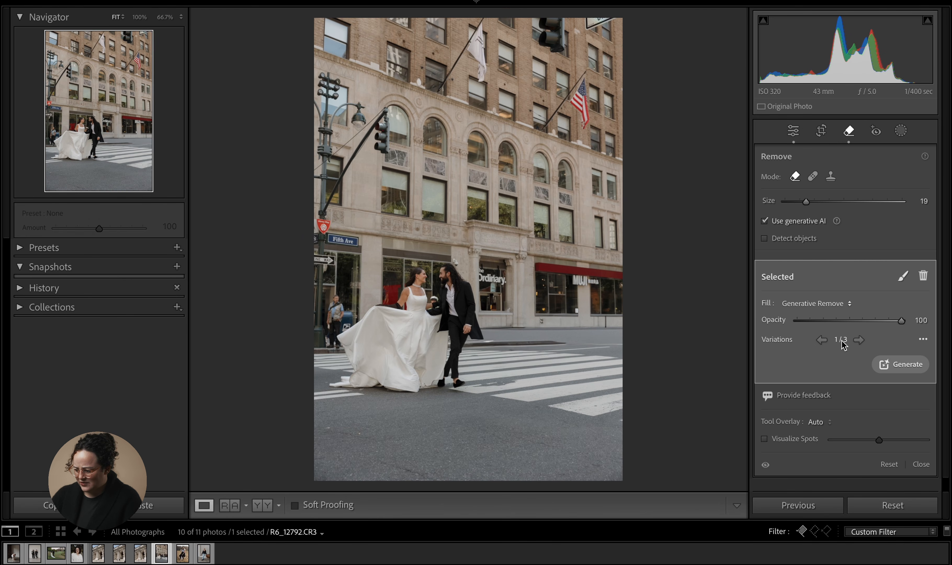
left_click(859, 340)
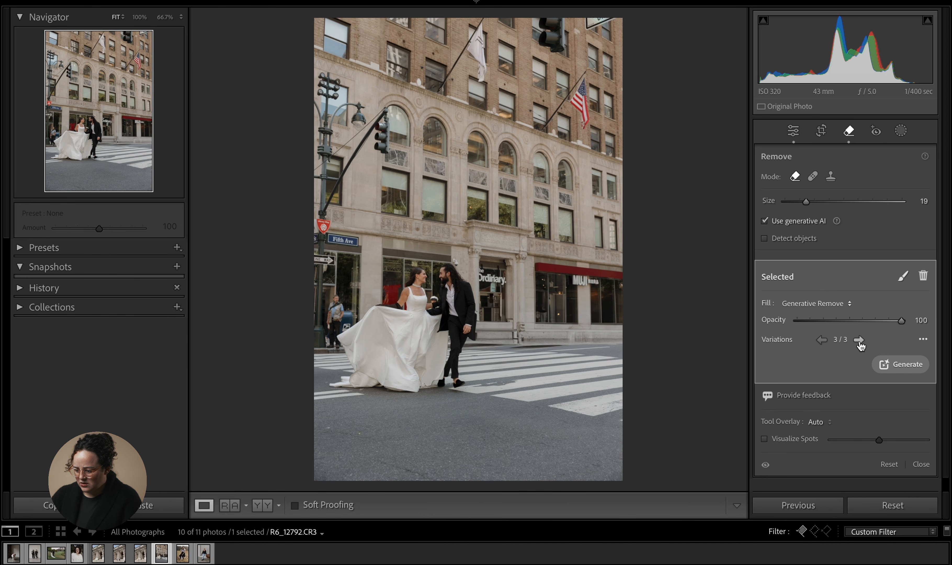
left_click(858, 340)
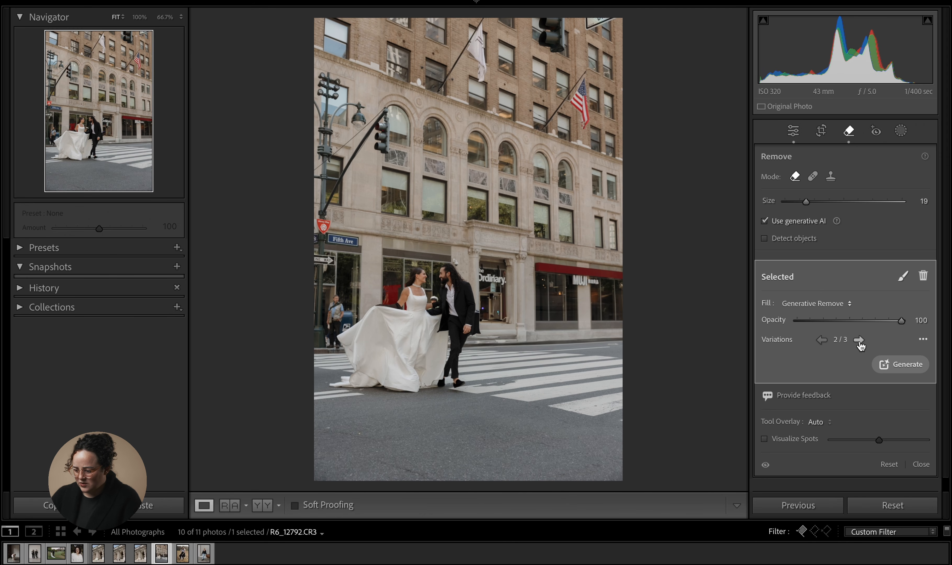
left_click(859, 340)
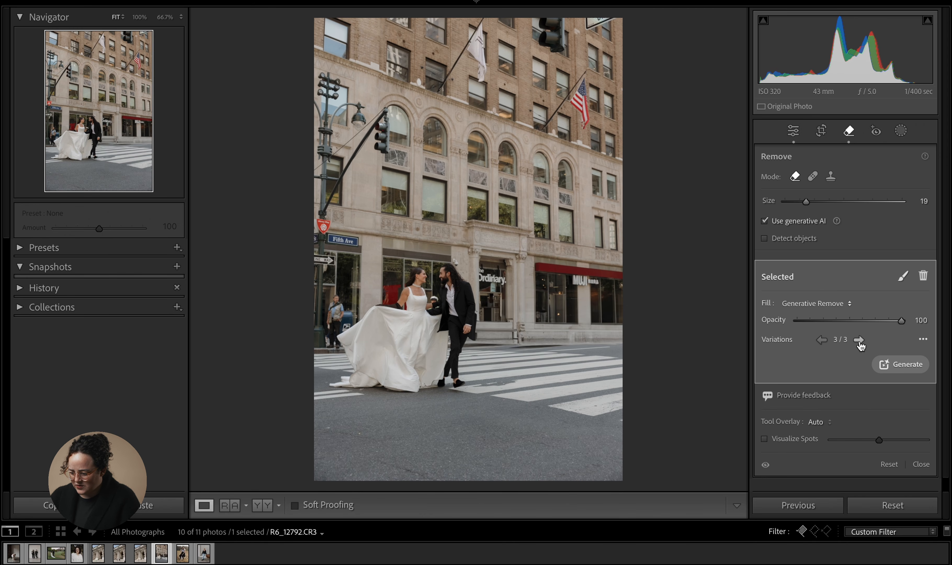
left_click(889, 365)
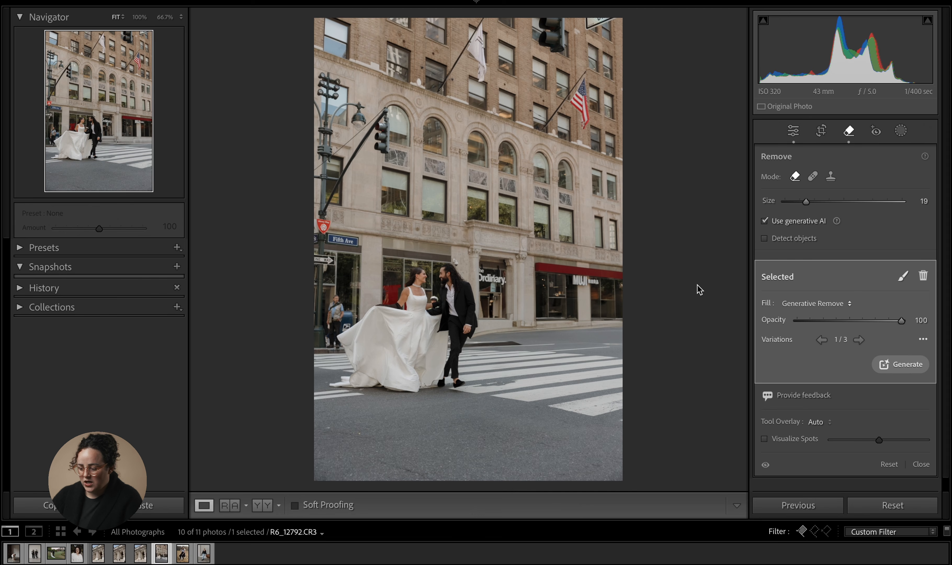
left_click(859, 341)
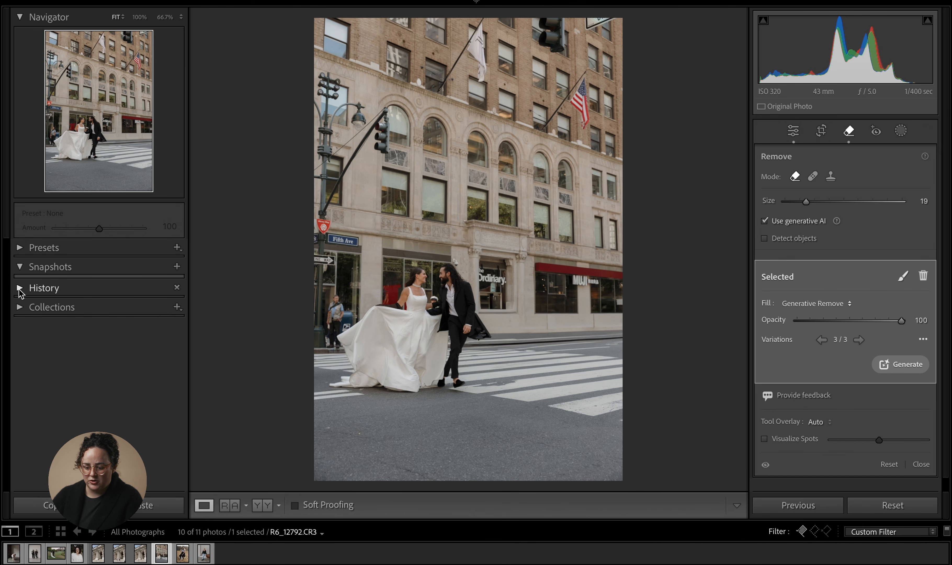
- Brush generative Remove over the pedestrian on the left sidewalk and close the Remove tool
left_click(20, 290)
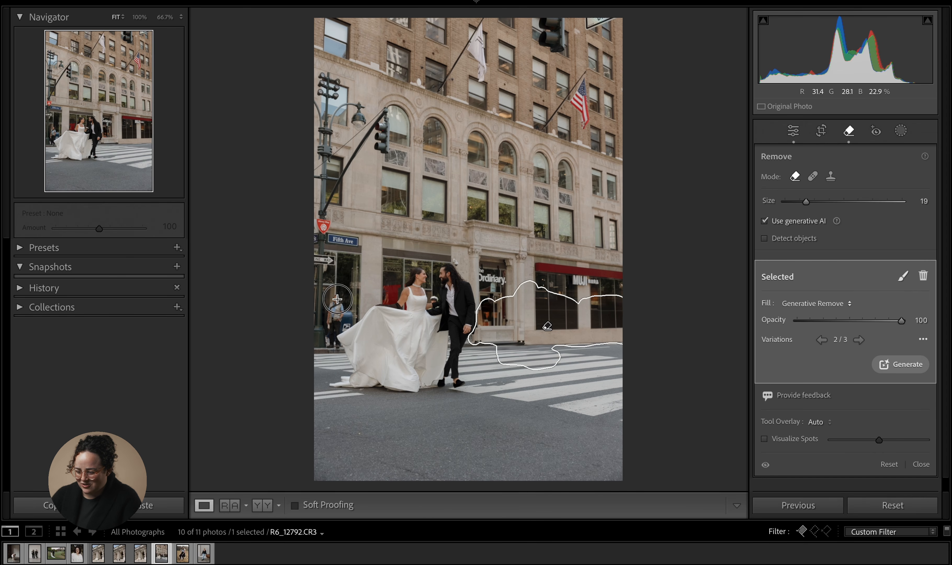
mouse_move(344, 311)
left_mouse_down()
mouse_move(328, 345)
mouse_move(333, 314)
left_mouse_up()
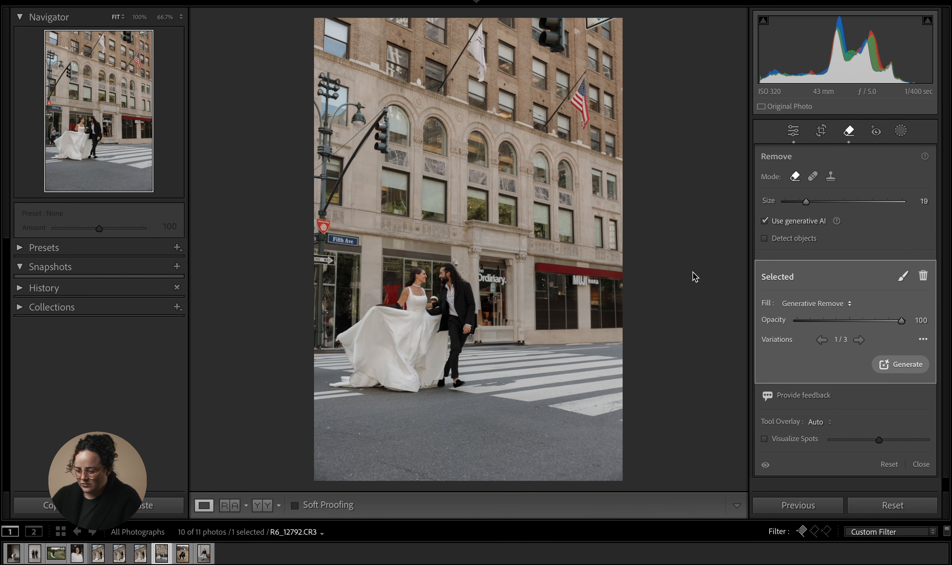
left_click(793, 130)
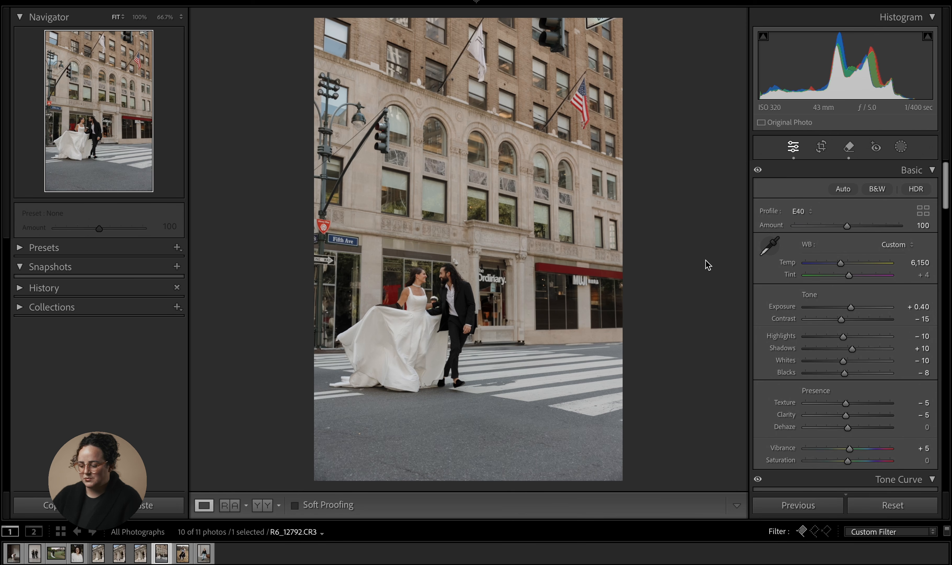
- Toggle the before/after view to compare the edited street photo with the original
key("backslash")
key("backslash")
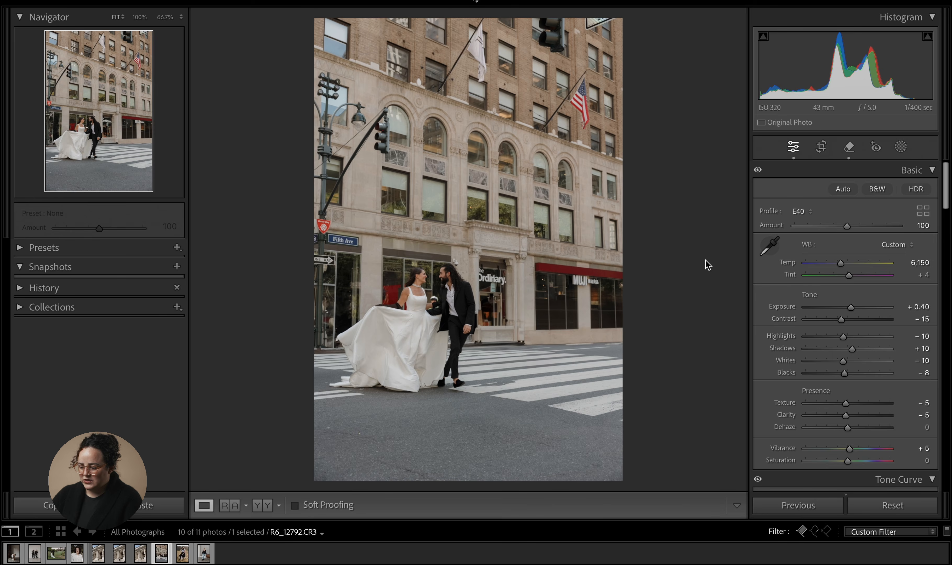
key("backslash")
key("backslash")
key("backslash")
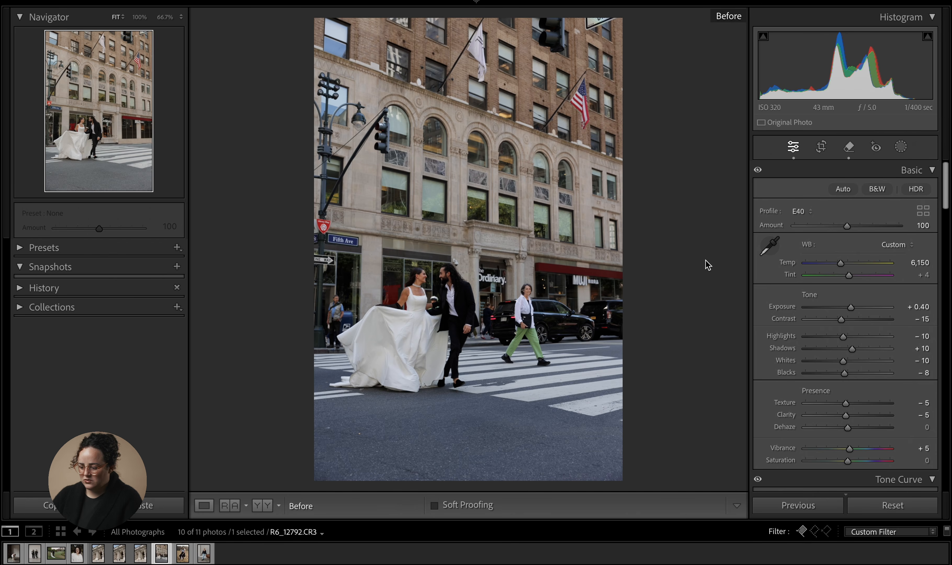
key("backslash")
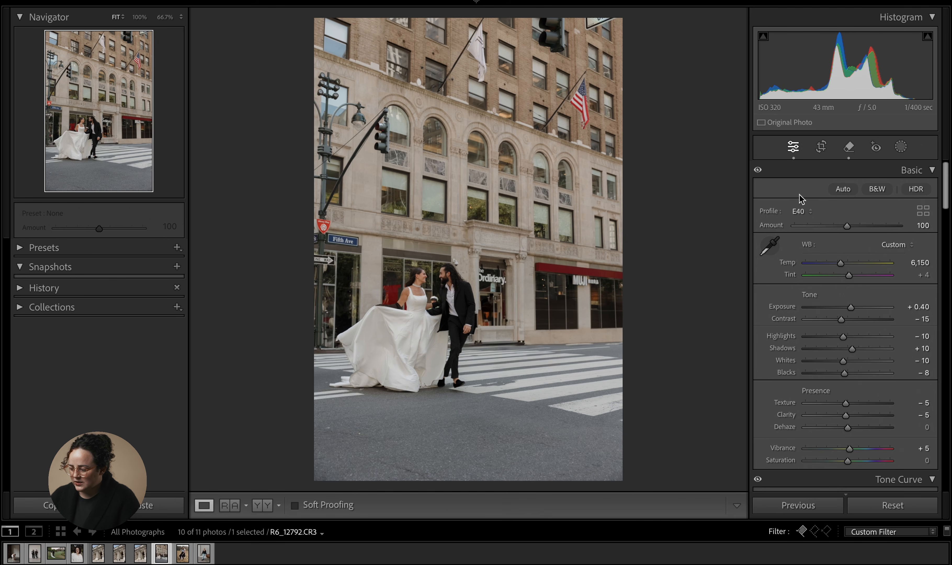
- Reopen the Remove tool, select the generative removal on the street, and delete it
left_click(849, 147)
left_click(545, 326)
key("Delete")
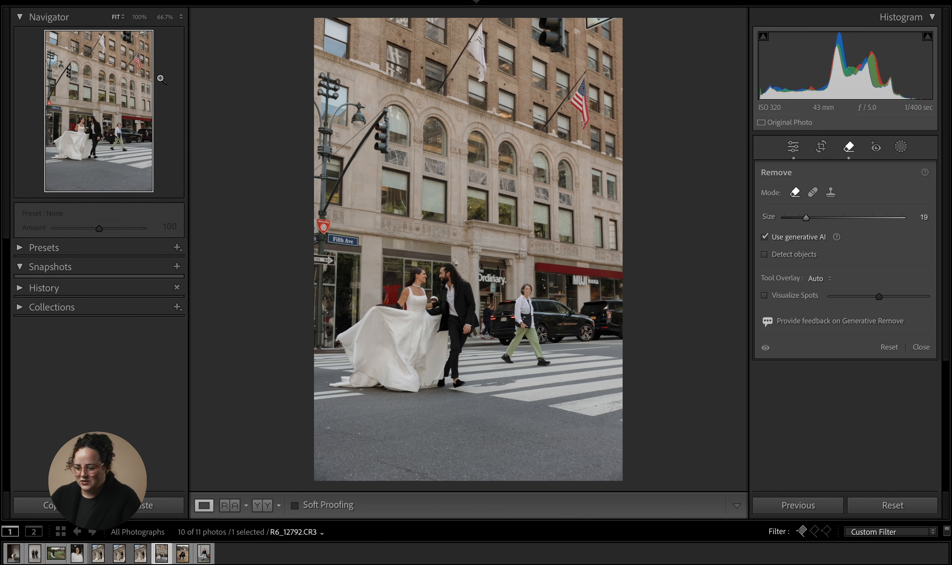
- Zoom in, enable Detect objects, brush across the walking woman to remove her with generative AI, then delete that removal
left_click(111, 137)
left_click_drag(111, 136, 108, 130)
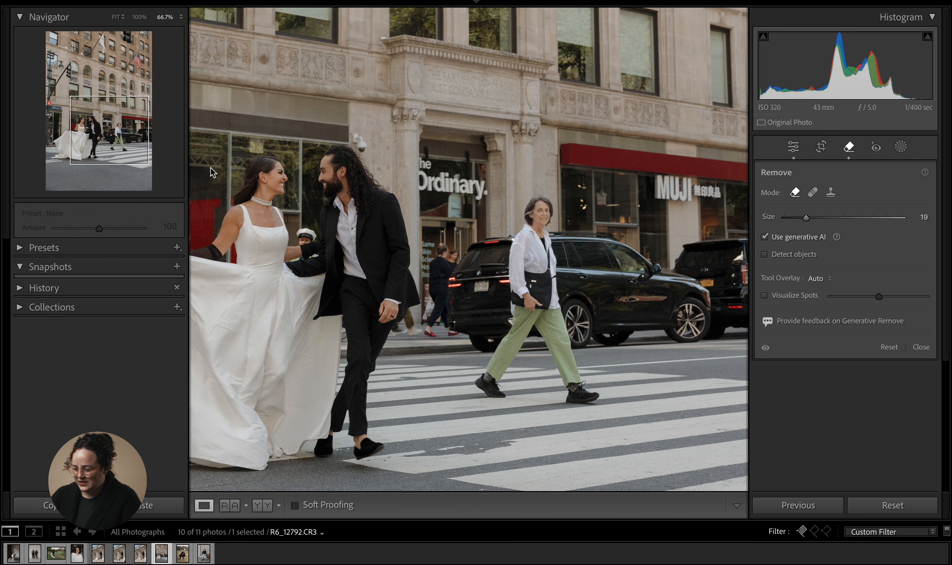
left_click(765, 256)
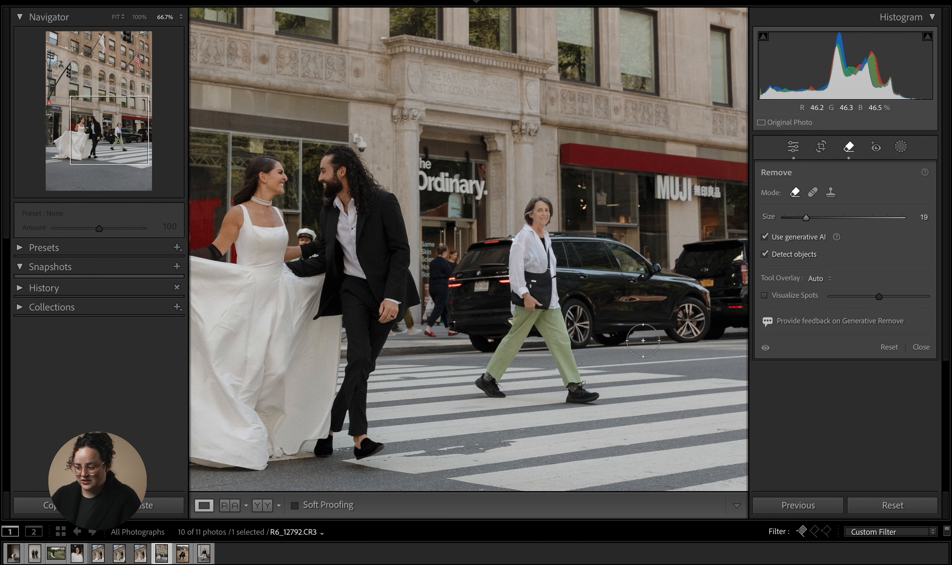
mouse_move(498, 394)
left_mouse_down()
mouse_move(502, 406)
mouse_move(516, 394)
mouse_move(489, 374)
mouse_move(518, 327)
mouse_move(539, 203)
mouse_move(597, 405)
mouse_move(572, 398)
mouse_move(585, 401)
left_mouse_up()
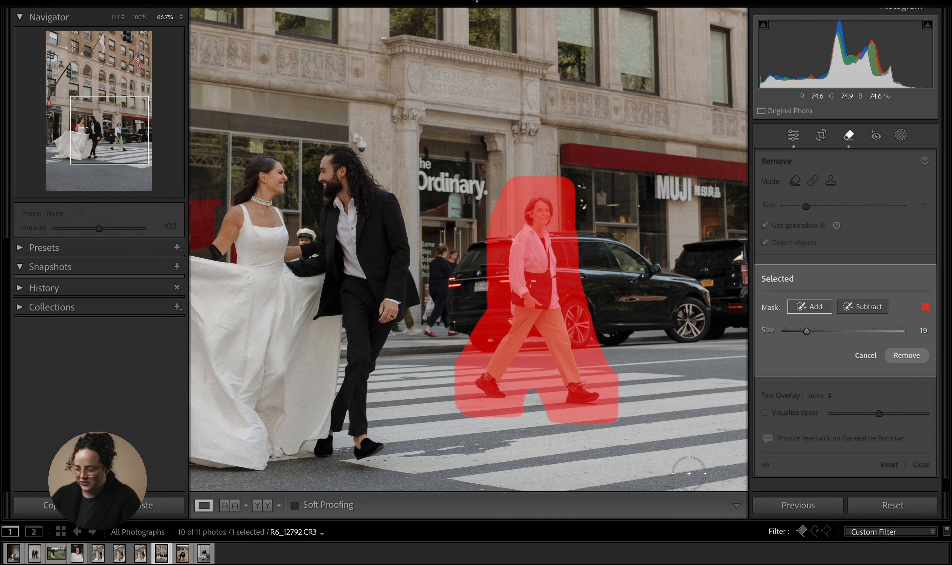
left_click(906, 356)
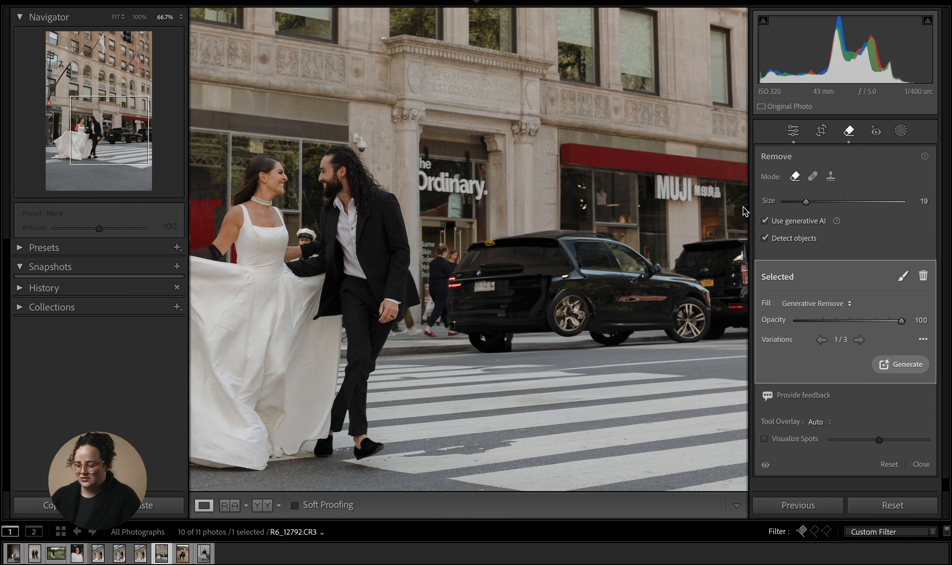
mouse_move(533, 332)
key("BackSpace")
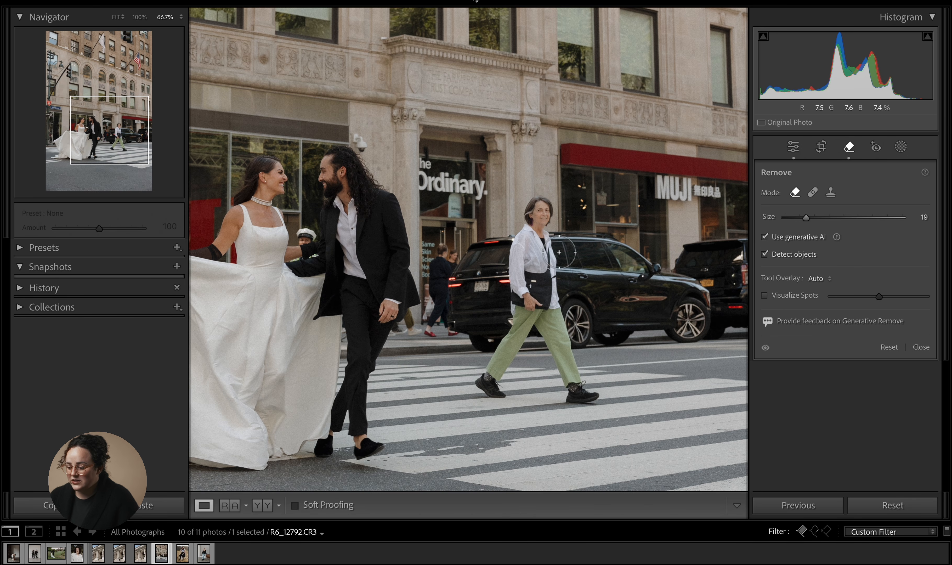
- Brush a detection mask over the walking woman, then leave the Remove tool without applying it
mouse_move(542, 214)
left_mouse_down()
mouse_move(572, 232)
mouse_move(510, 388)
mouse_move(576, 394)
left_mouse_up()
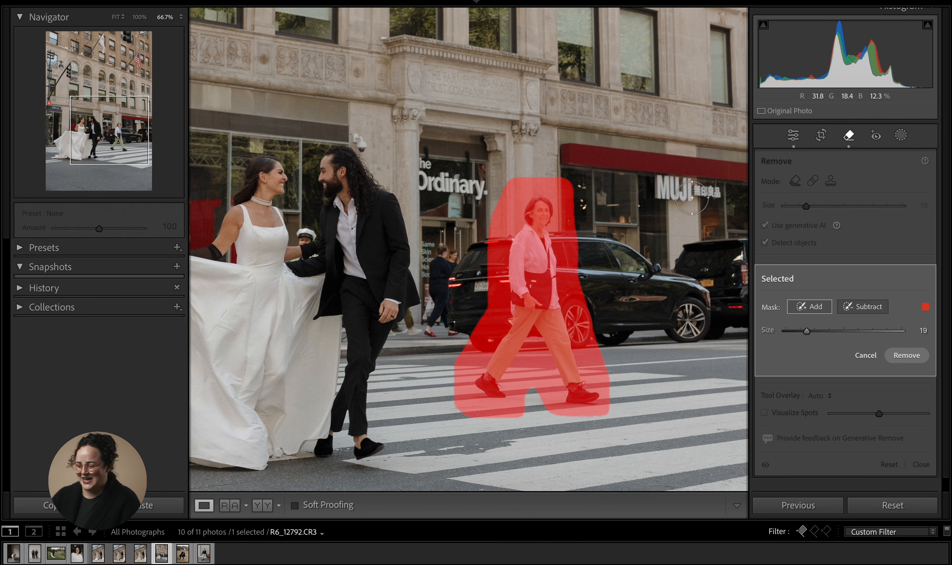
left_click(793, 135)
left_click(632, 248)
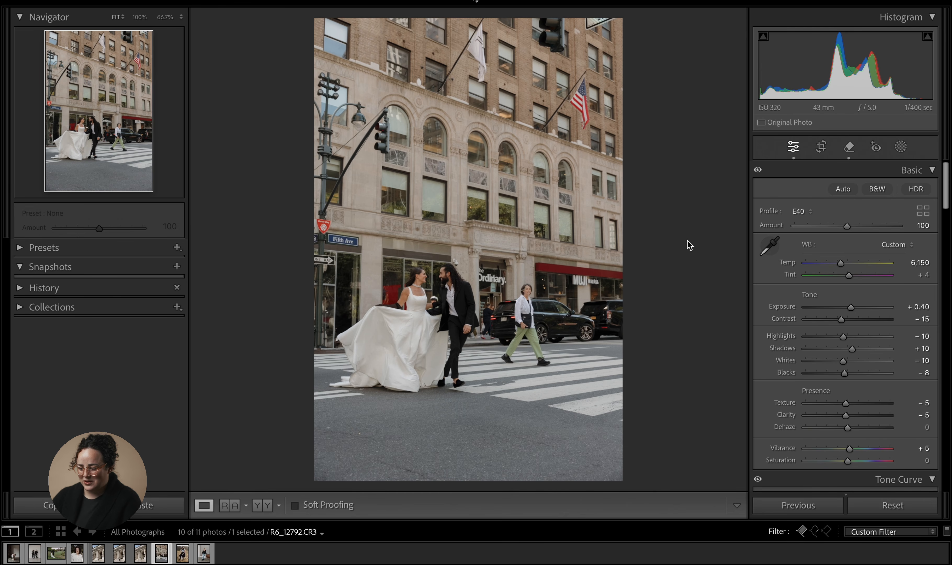
- Open the next field portrait and, with generative AI and Detect objects off, brush standard Remove over the distant car and the signpost
key("Right")
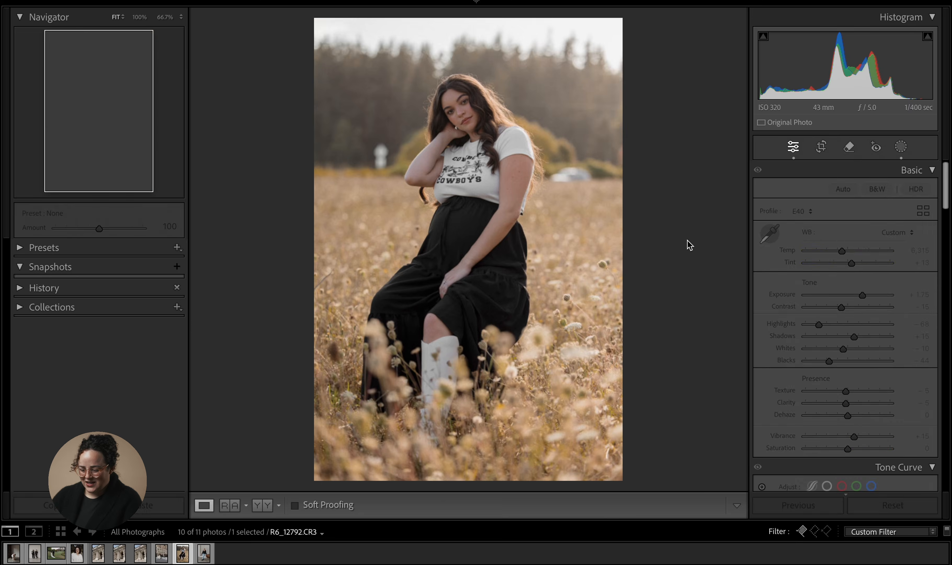
left_click(849, 147)
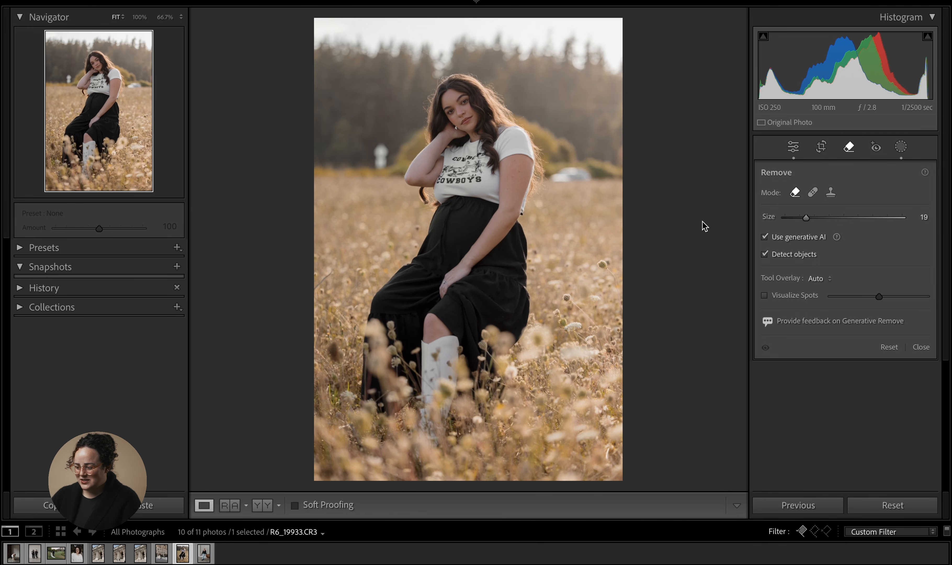
left_click(764, 255)
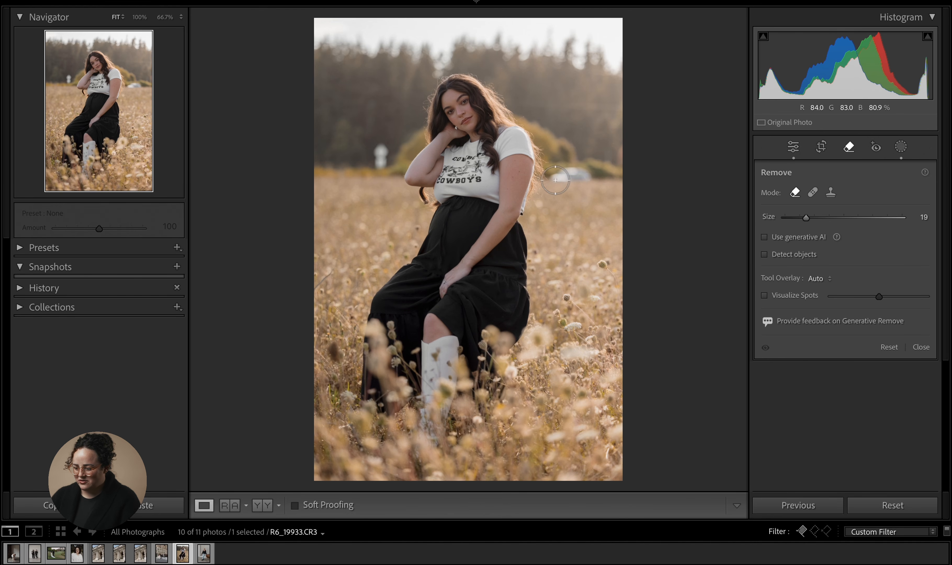
left_click_drag(556, 180, 593, 179)
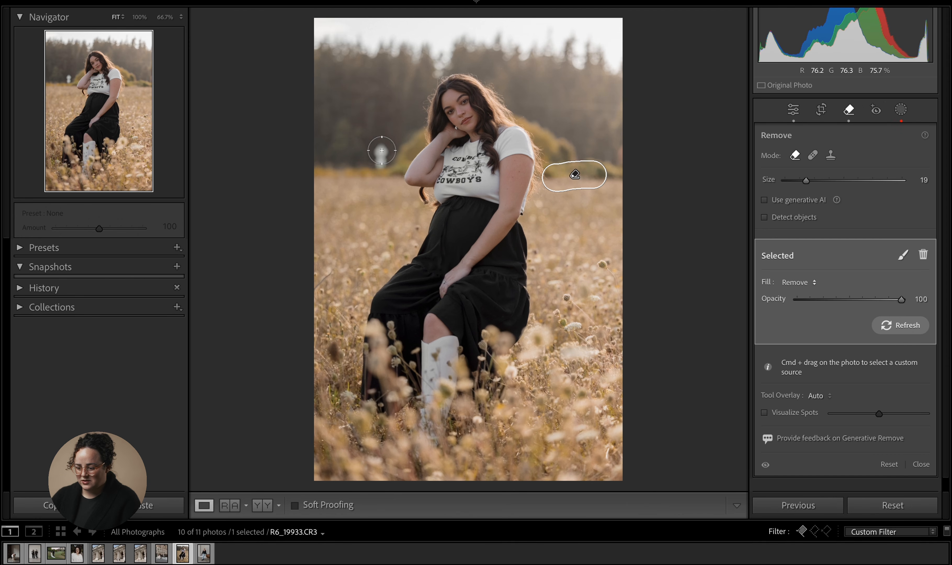
left_click_drag(382, 150, 382, 166)
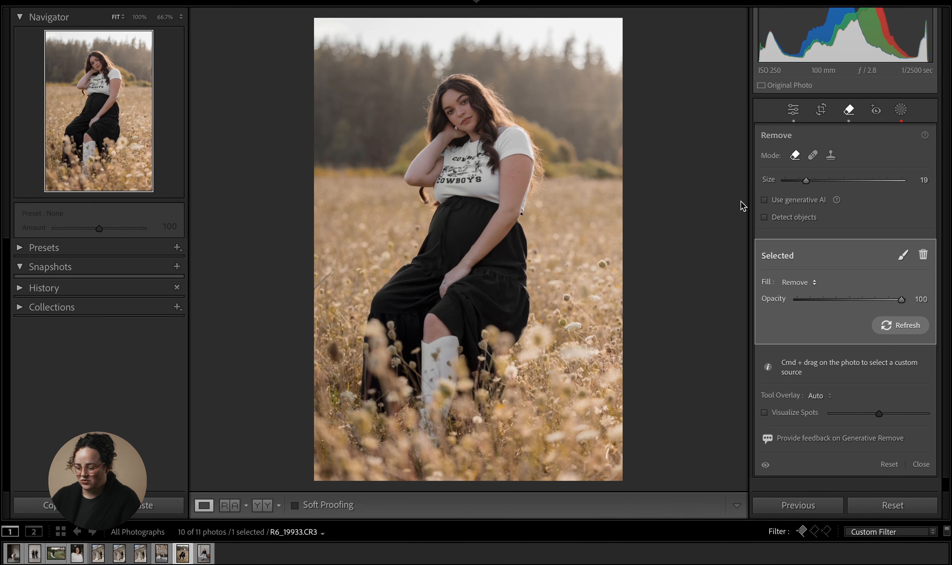
- Switch to the library steps photo and delete its existing removal spot by the doorway
left_click(793, 109)
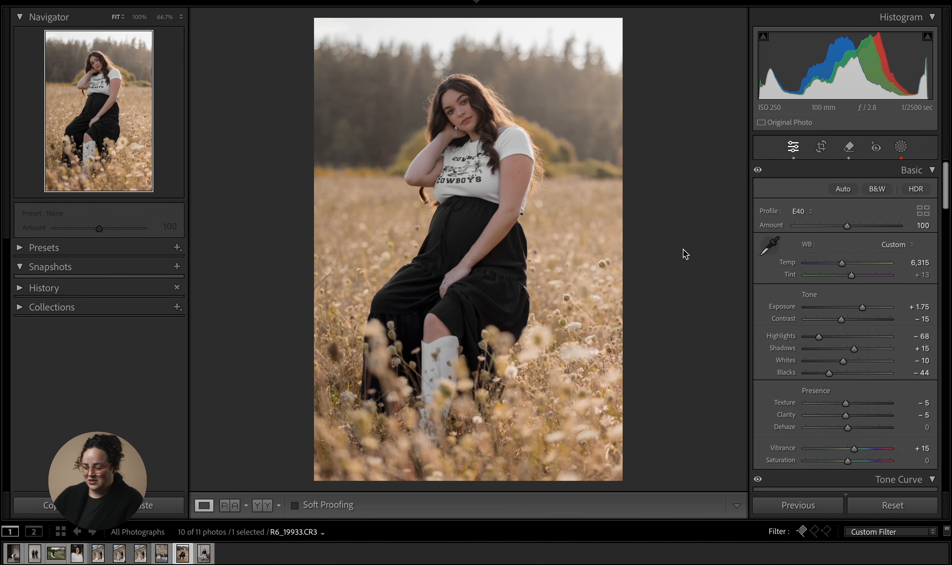
key("Left")
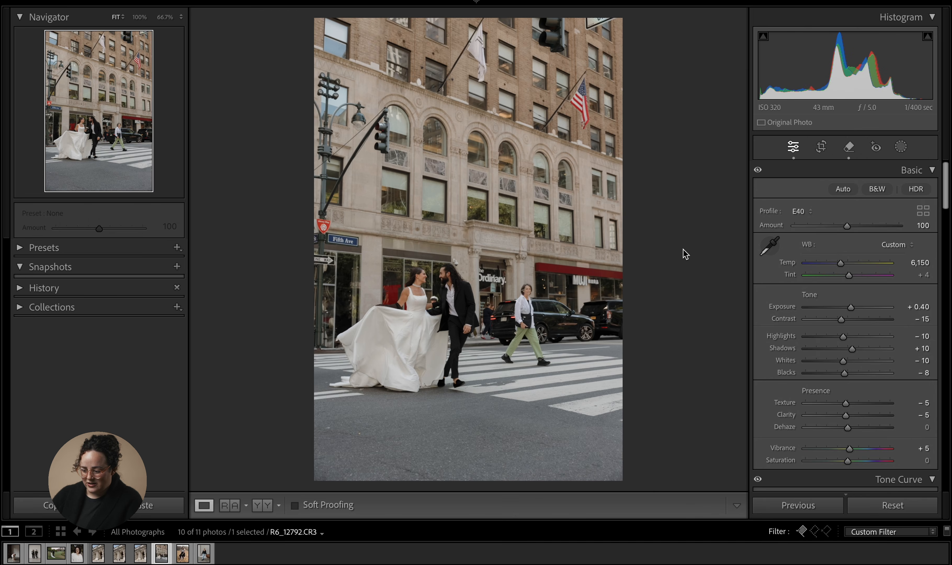
key("Left")
key("Left")
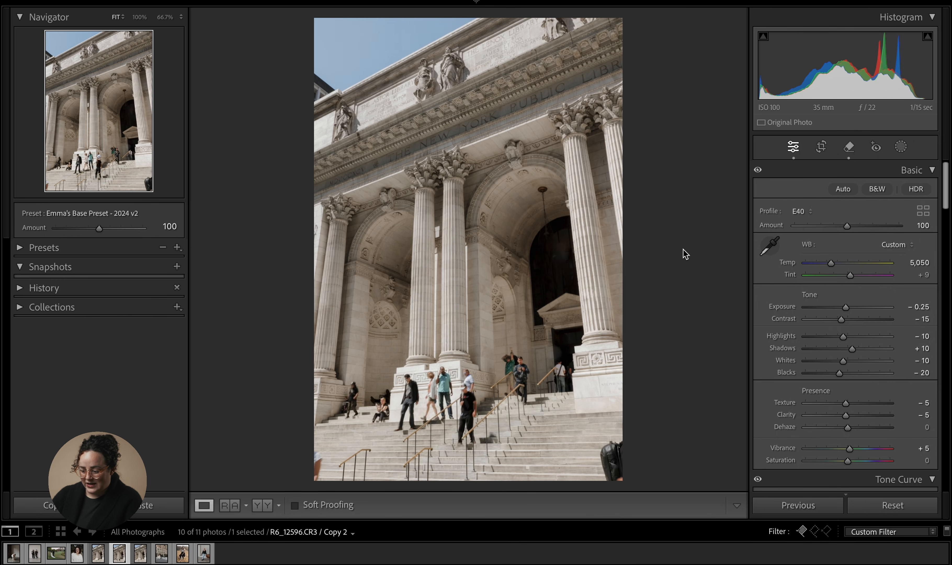
key("Left")
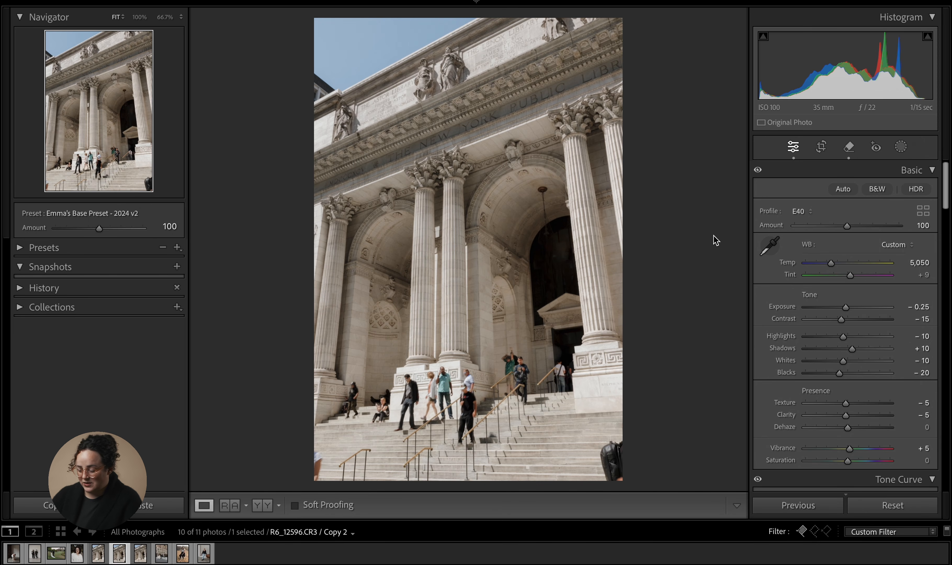
left_click(852, 148)
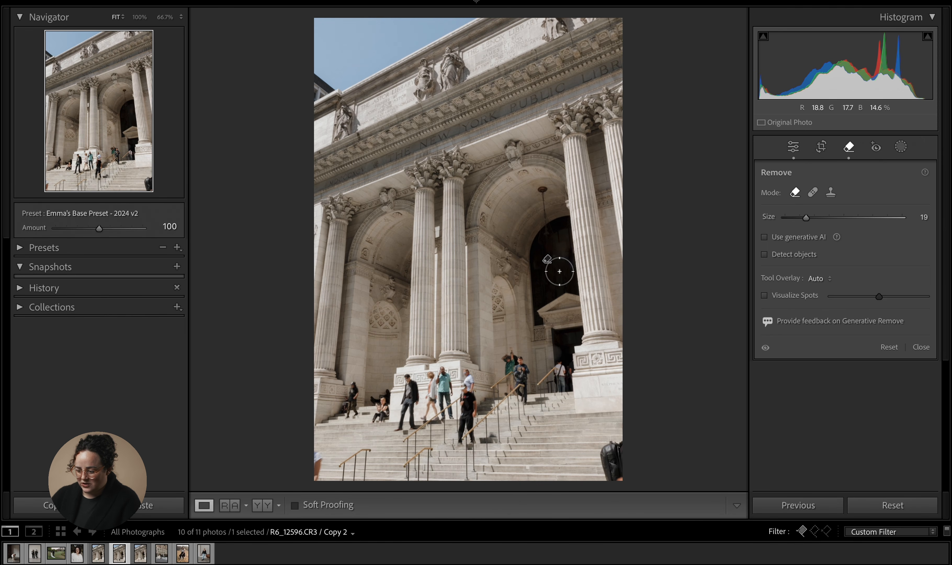
left_click(550, 256)
key("Delete")
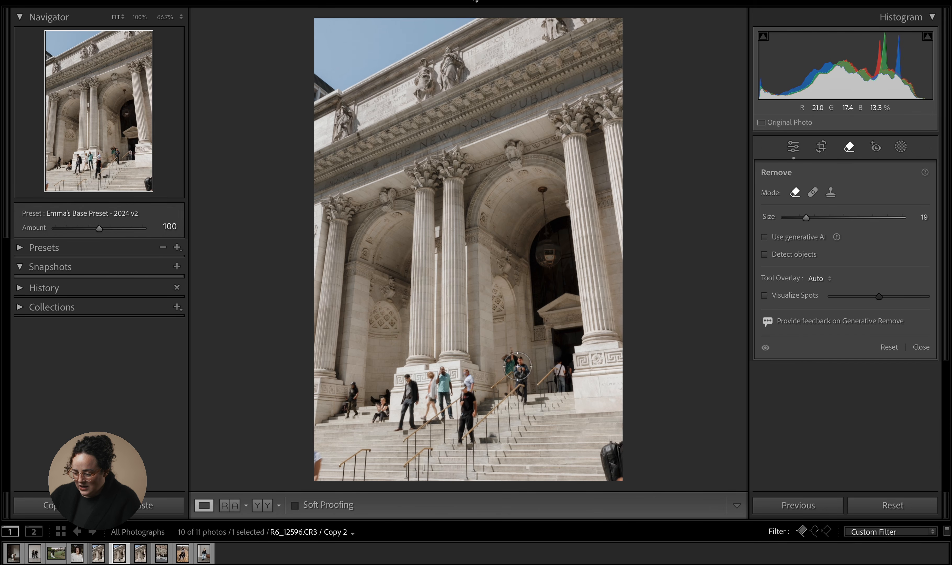
- Brush standard Remove over the person by the railing, then delete that removal
left_click_drag(514, 357, 516, 392)
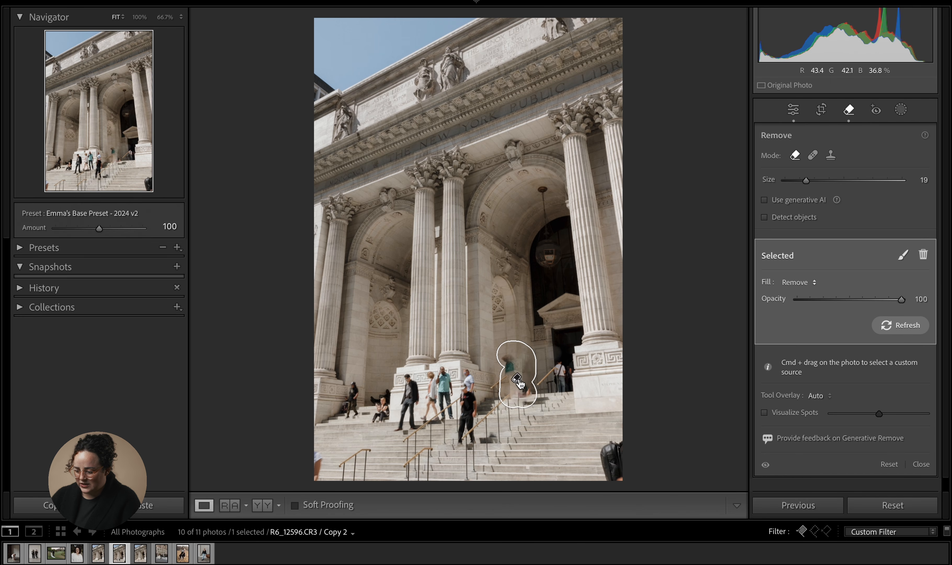
key("Delete")
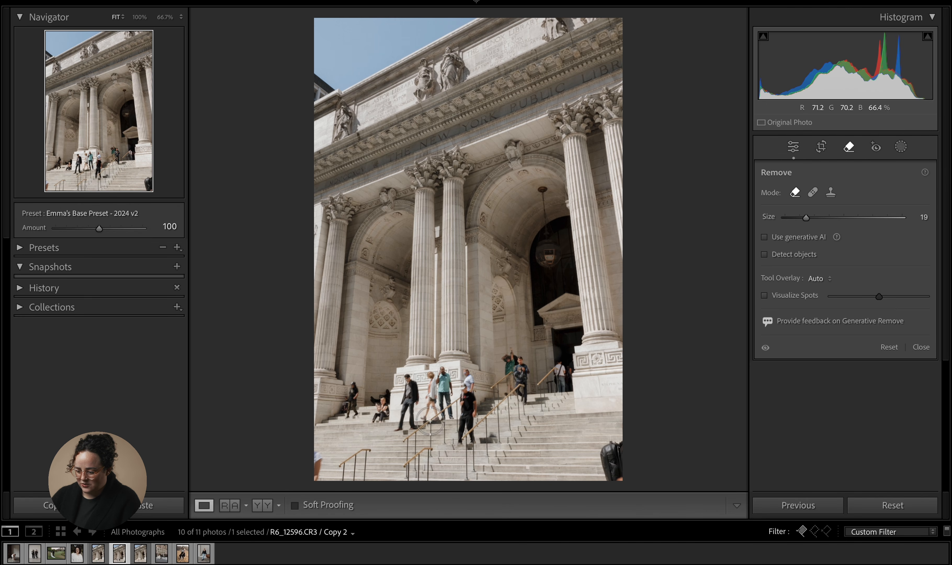
- Brush standard Remove over a person standing on the steps and zoom in to inspect the fill
mouse_move(466, 375)
left_mouse_down()
mouse_move(463, 436)
mouse_move(491, 437)
left_mouse_up()
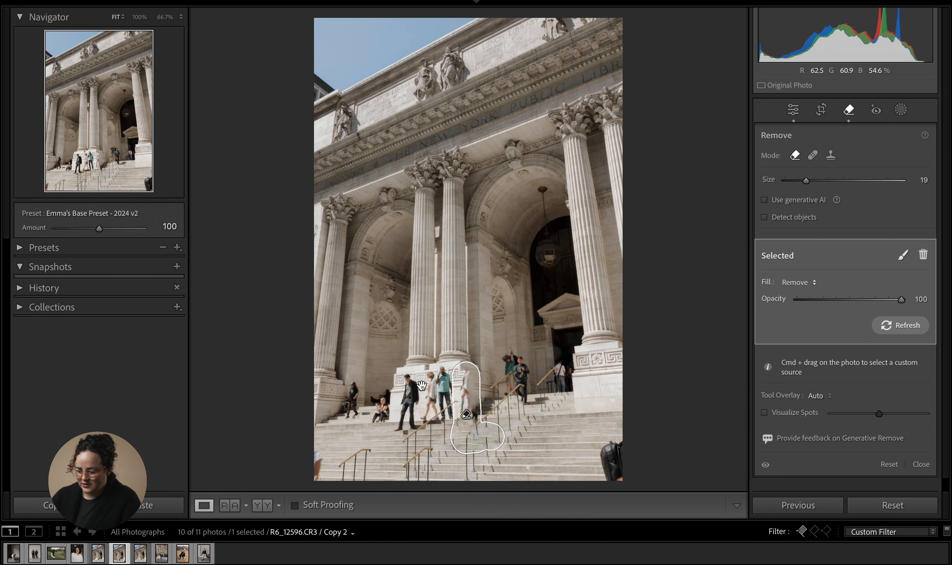
left_click(89, 162)
left_click_drag(89, 161, 96, 155)
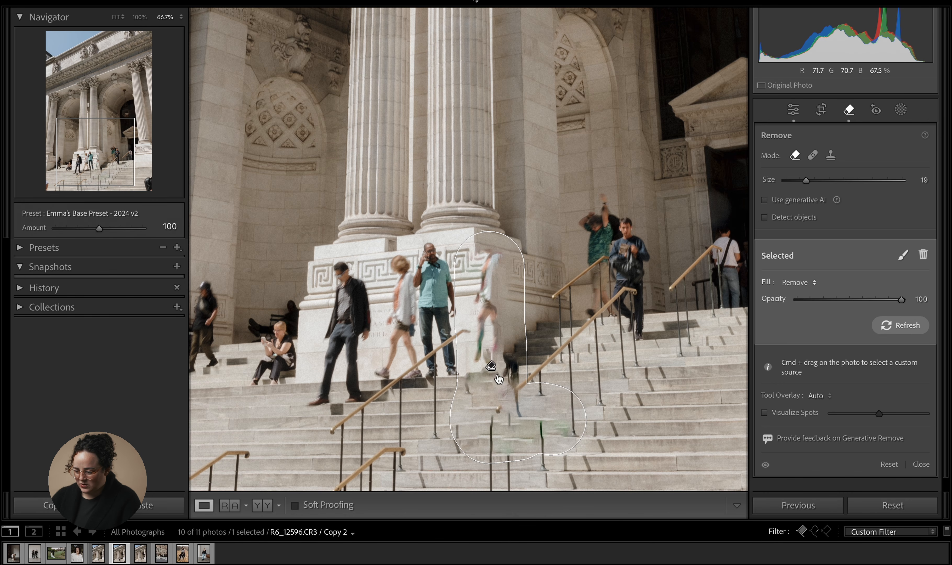
left_click(793, 110)
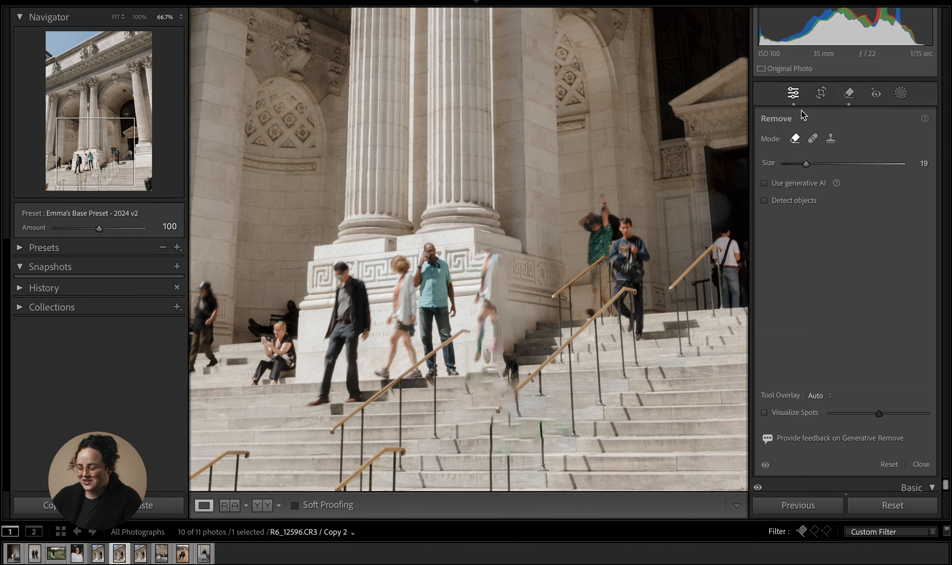
left_click(649, 215)
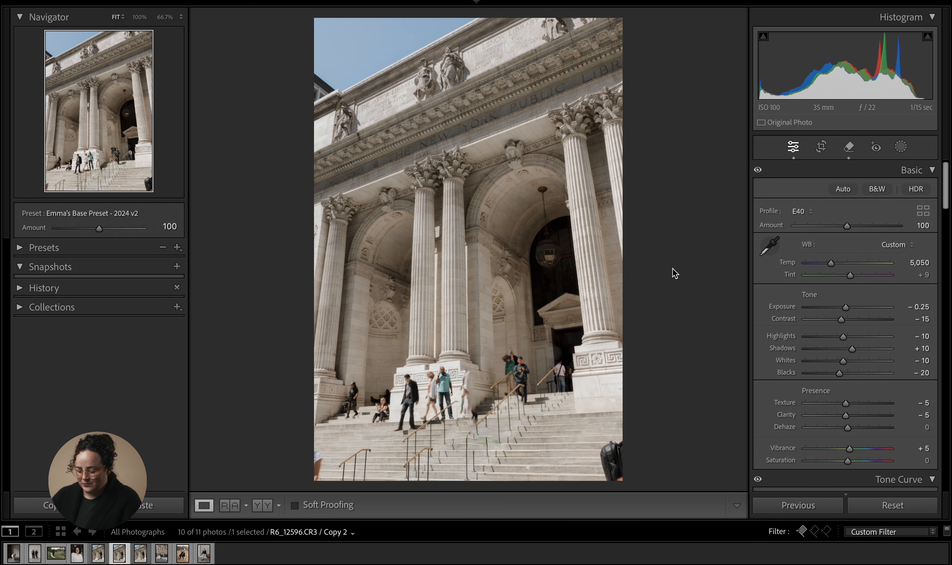
- Apply the previous photo's settings to this photo, then undo the last two changes
left_click(793, 506)
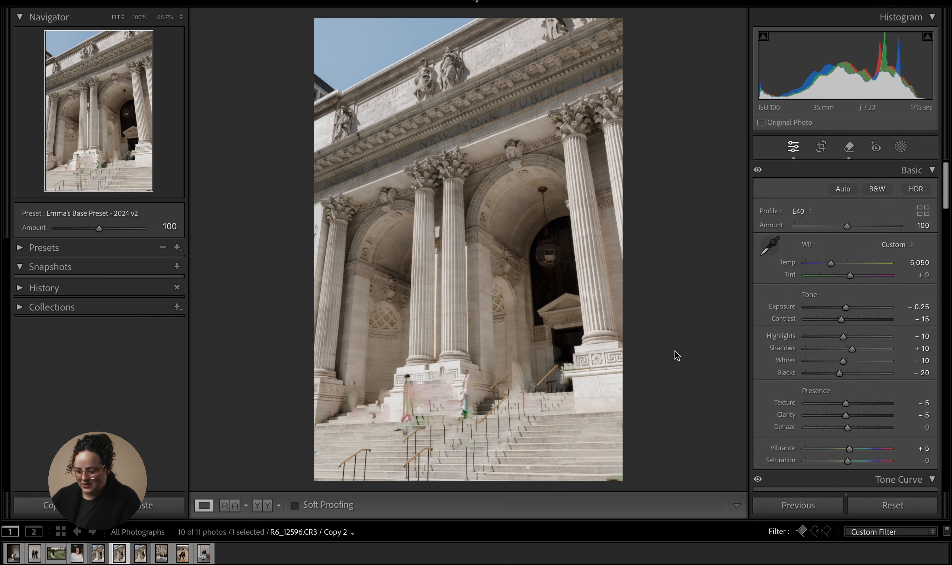
key("ctrl+z")
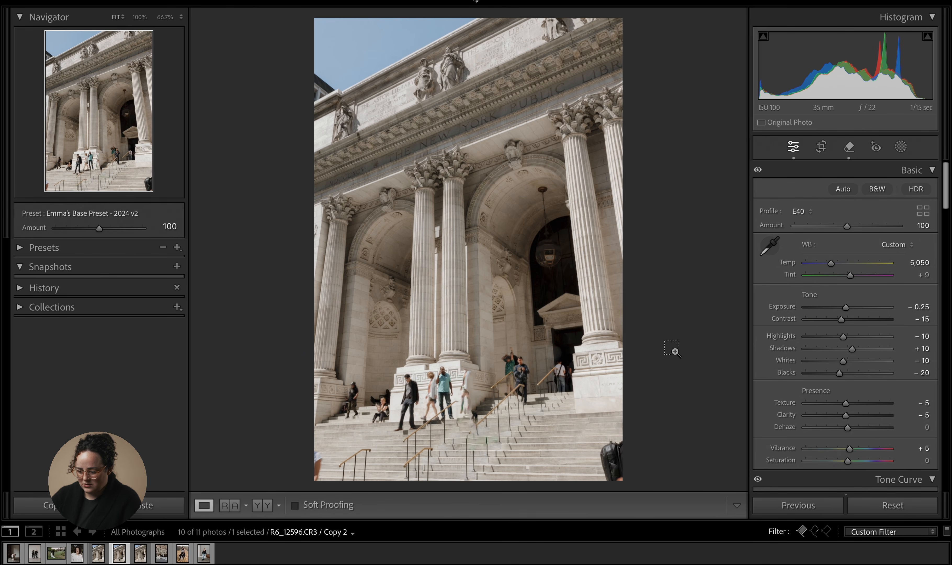
key("ctrl+z")
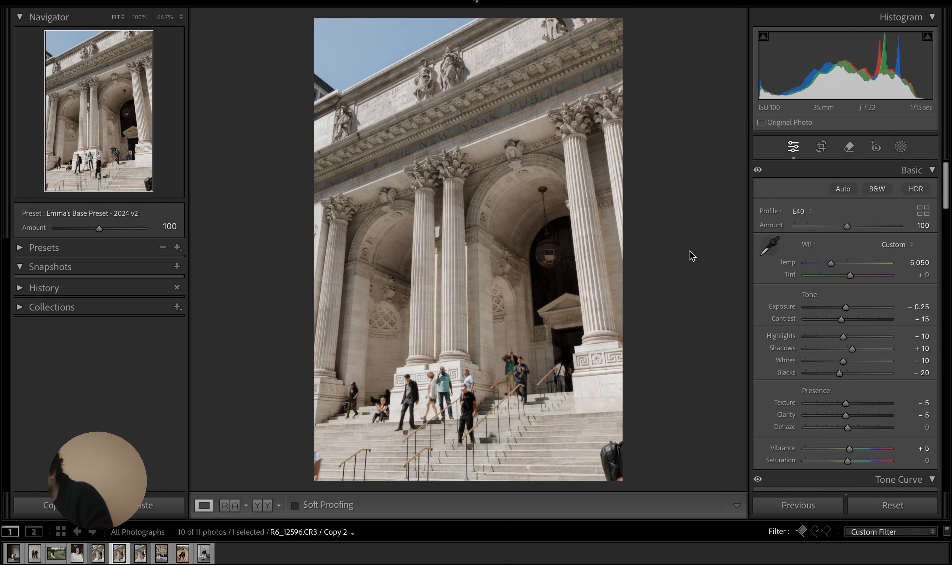
- Open the studio portrait and brush standard Remove along three curtain folds on the back wall, refreshing the fill
left_click(205, 553)
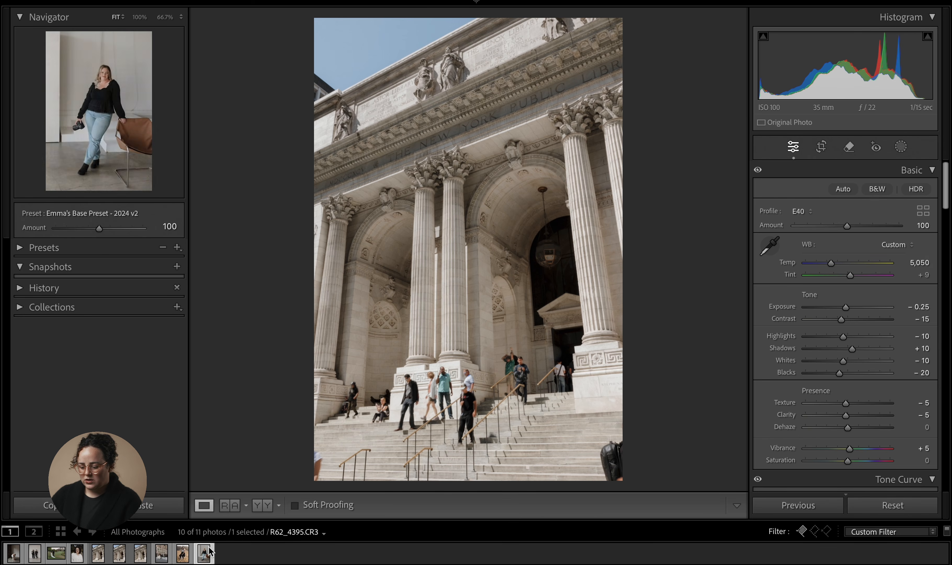
left_click(849, 147)
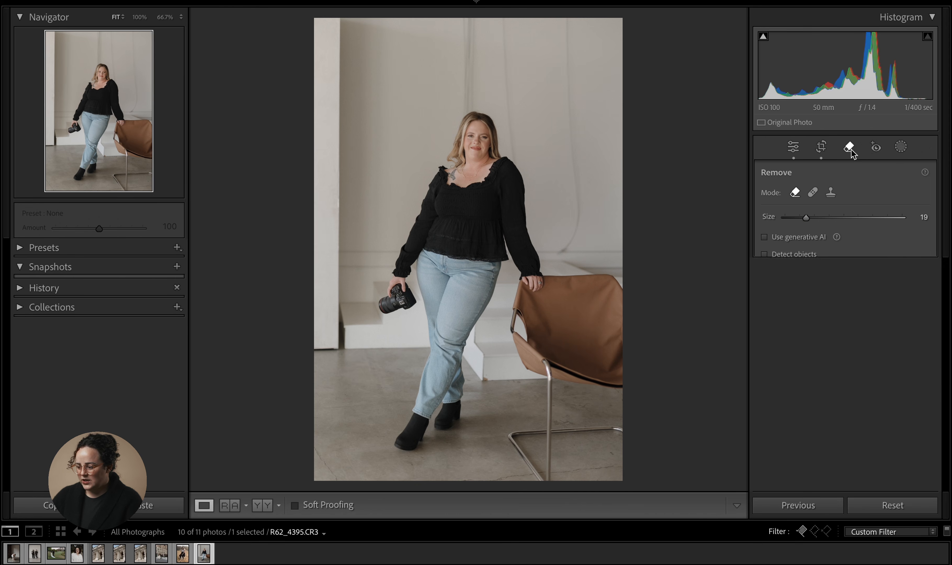
left_click_drag(579, 211, 560, 237)
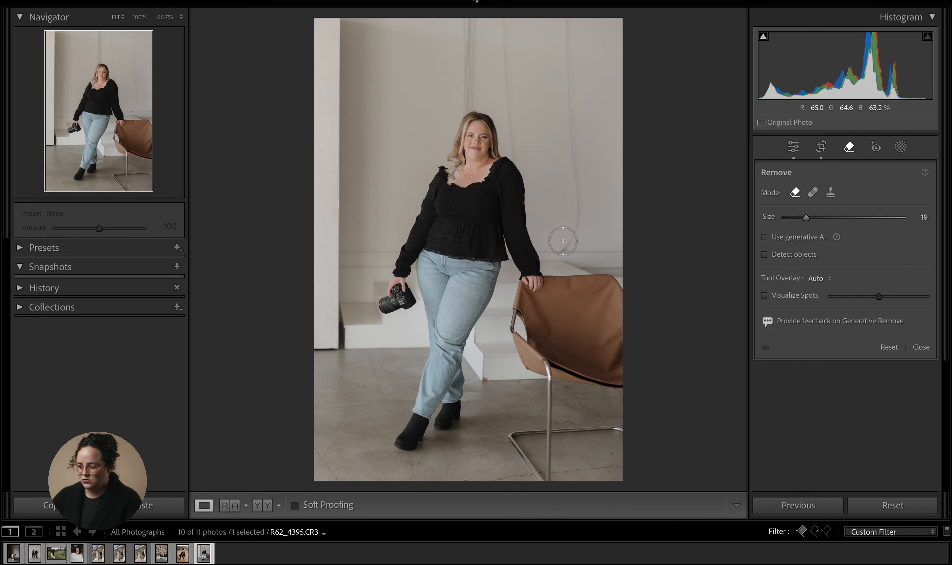
left_click_drag(579, 194, 568, 16)
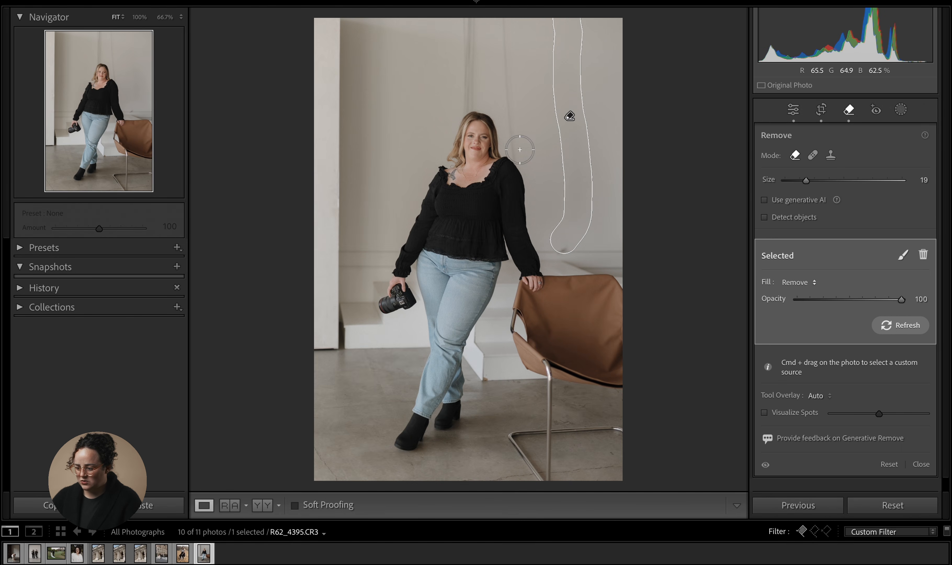
left_click_drag(519, 148, 512, 12)
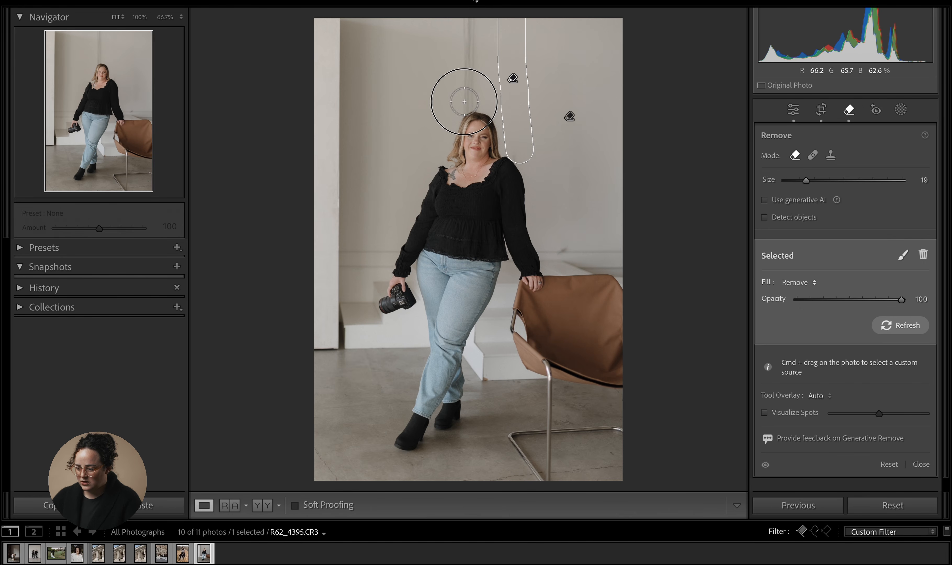
left_click_drag(464, 102, 476, 9)
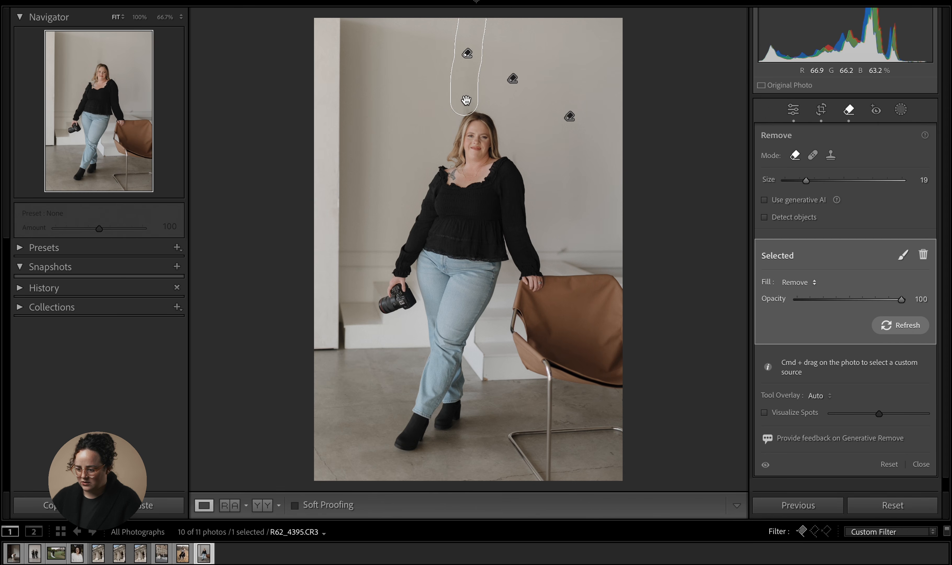
left_click(883, 325)
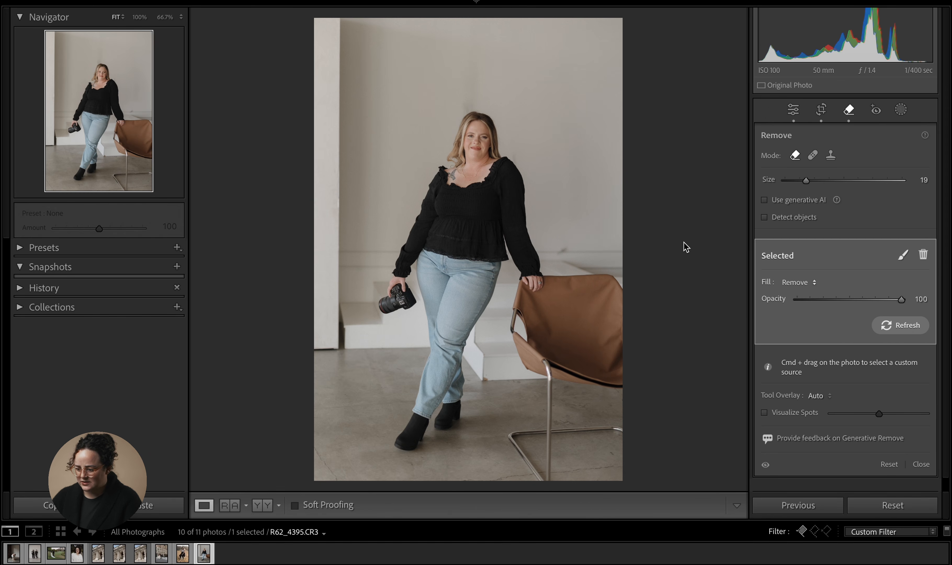
- Enable Use generative AI, delete the fold removal above her head, and brush a generative removal over that fold instead
left_click(906, 326)
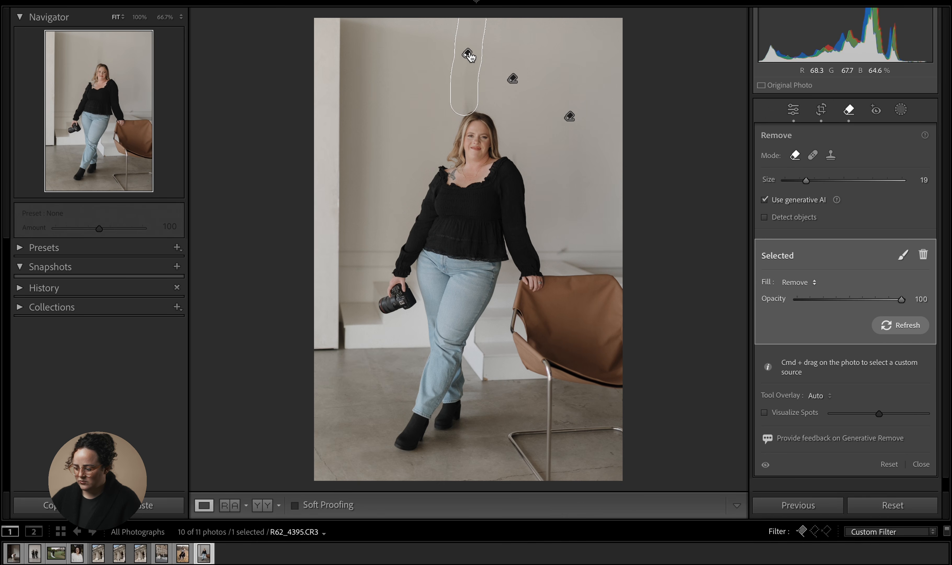
key("Delete")
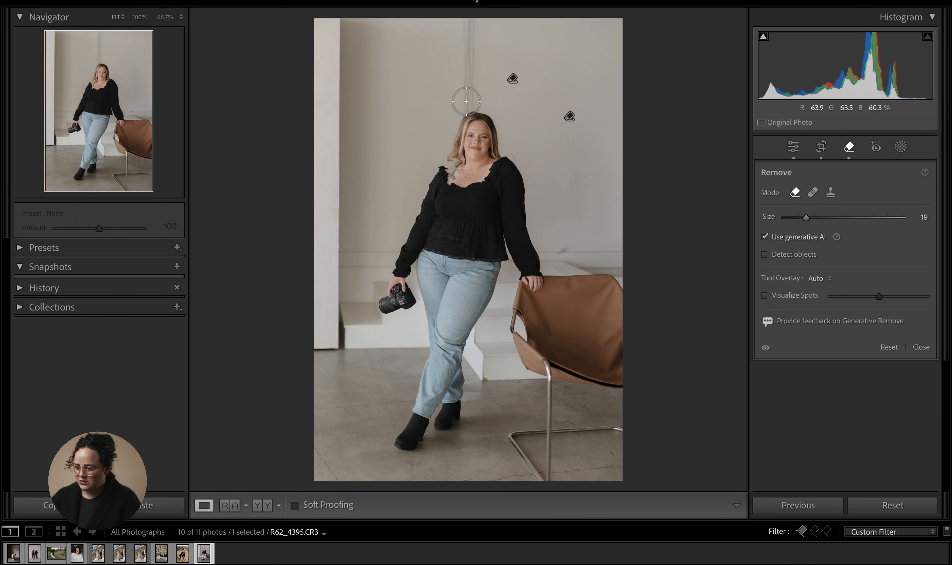
left_click_drag(466, 101, 467, 30)
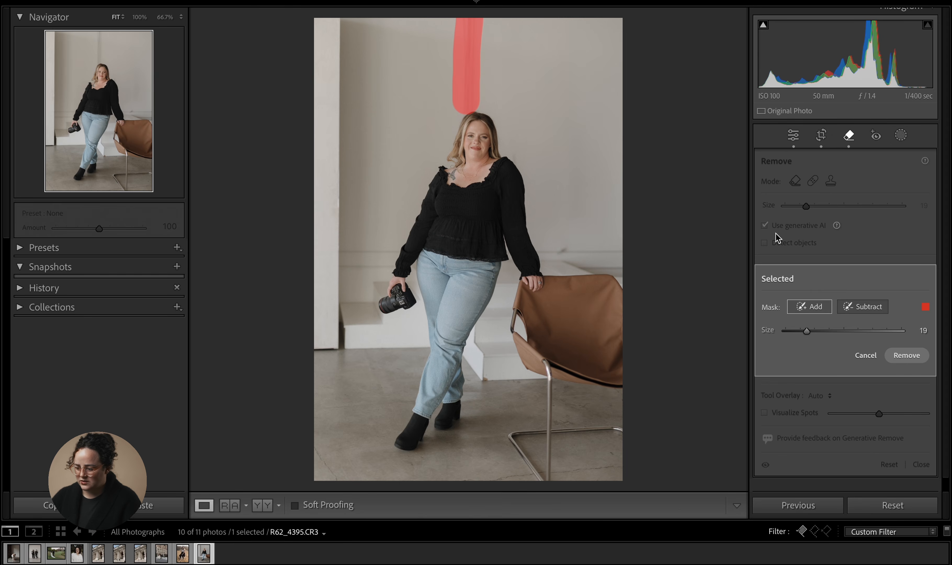
left_click(907, 355)
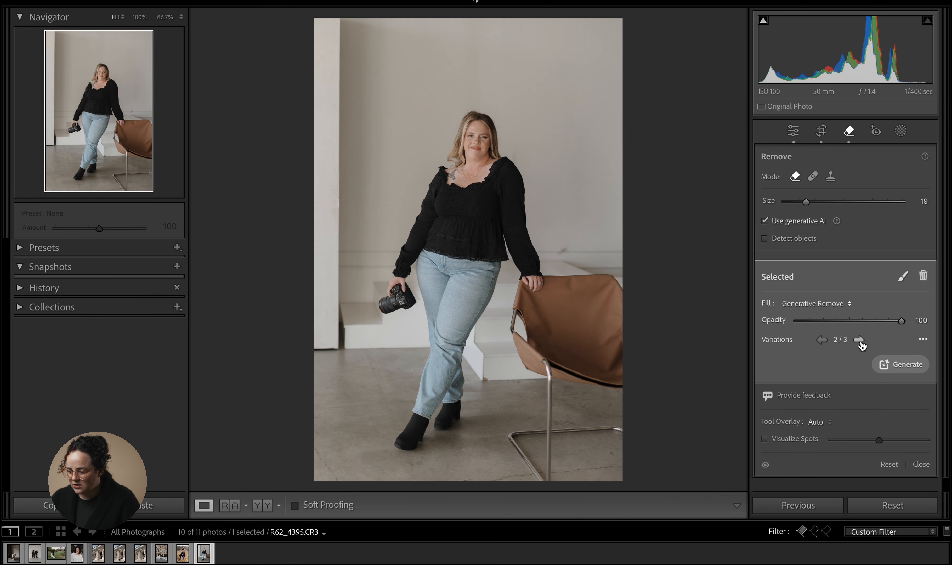
- Compare the retouched portrait against its before view
left_click(790, 130)
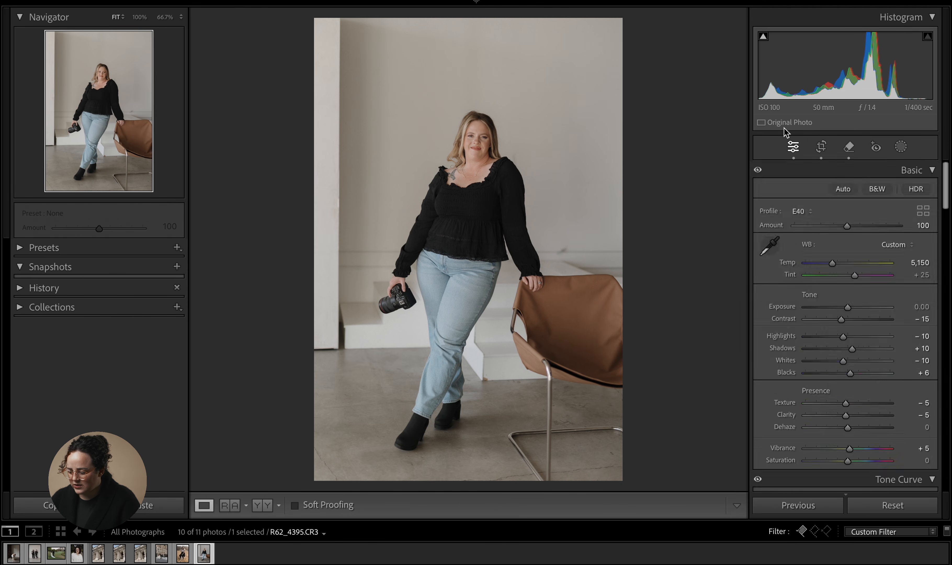
key("backslash")
key("backslash")
key("backslash")
key("backslash")
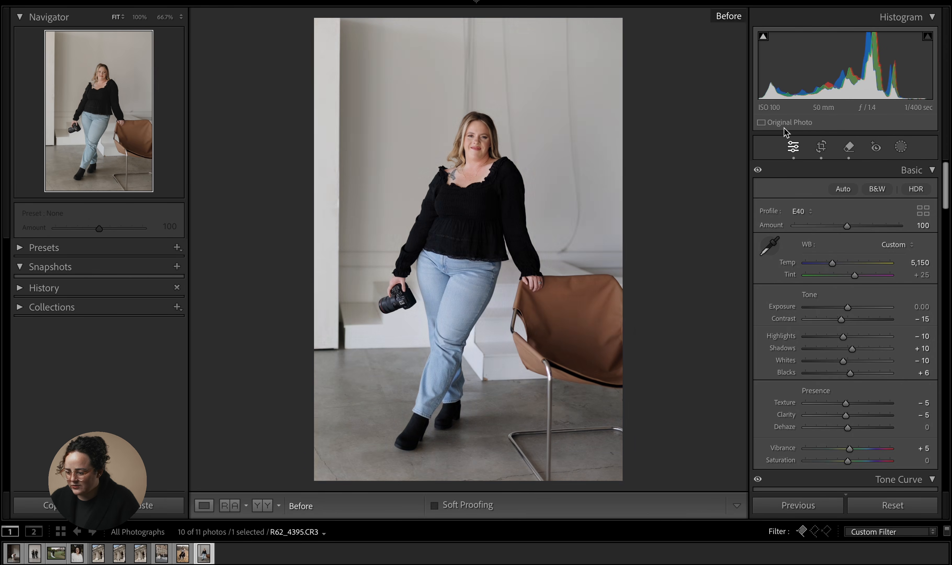
- Regenerate variations for the overhead fold removal and add a generative removal on the wall beside her arm
left_click(849, 146)
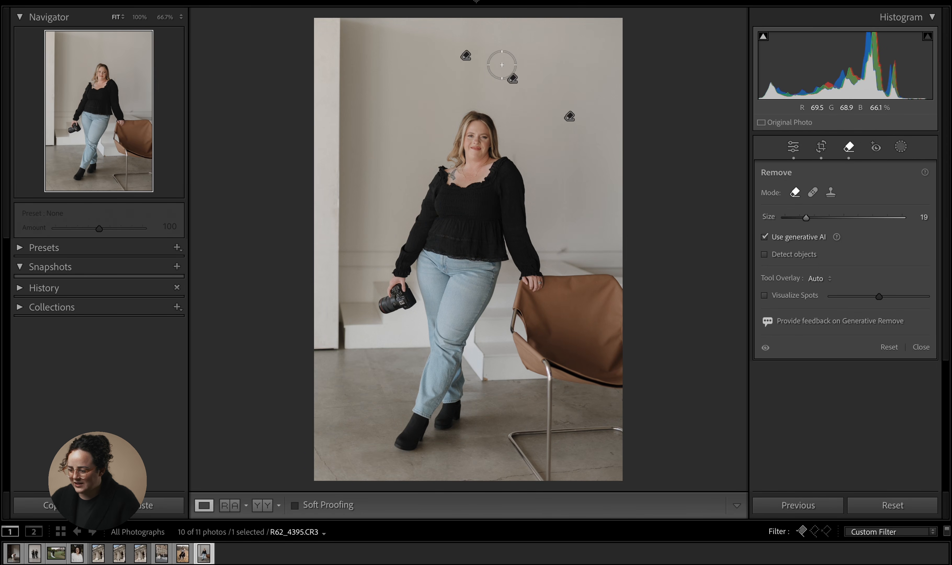
left_click(466, 58)
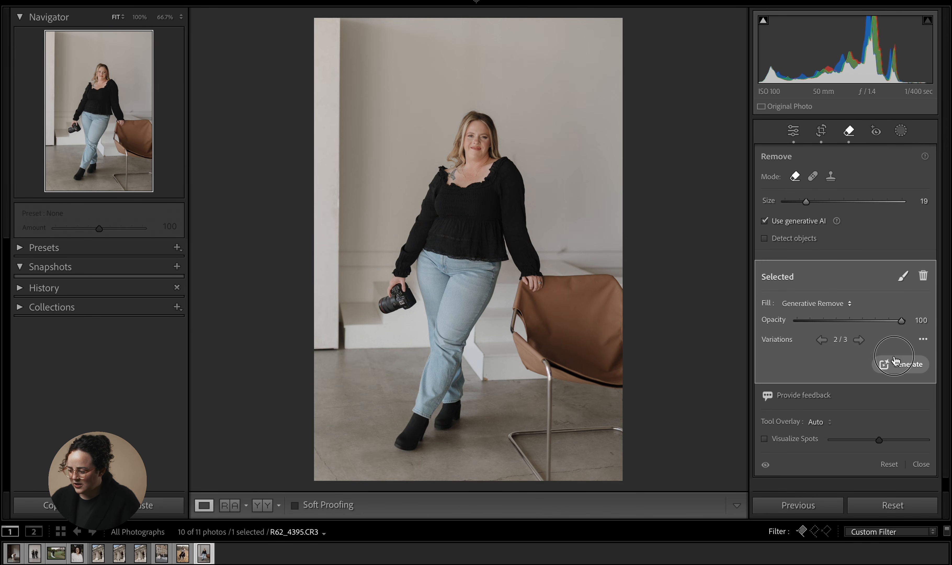
left_click(888, 367)
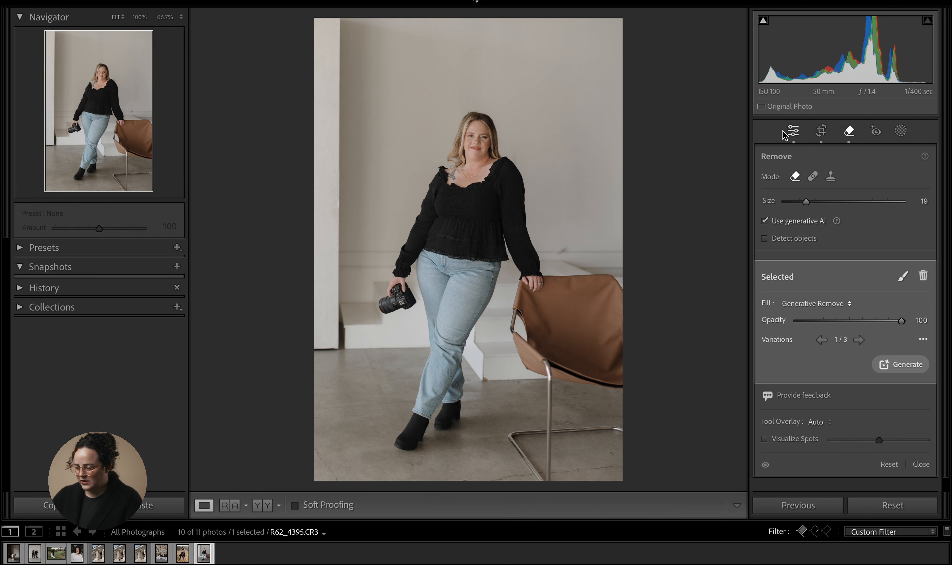
left_click(566, 246)
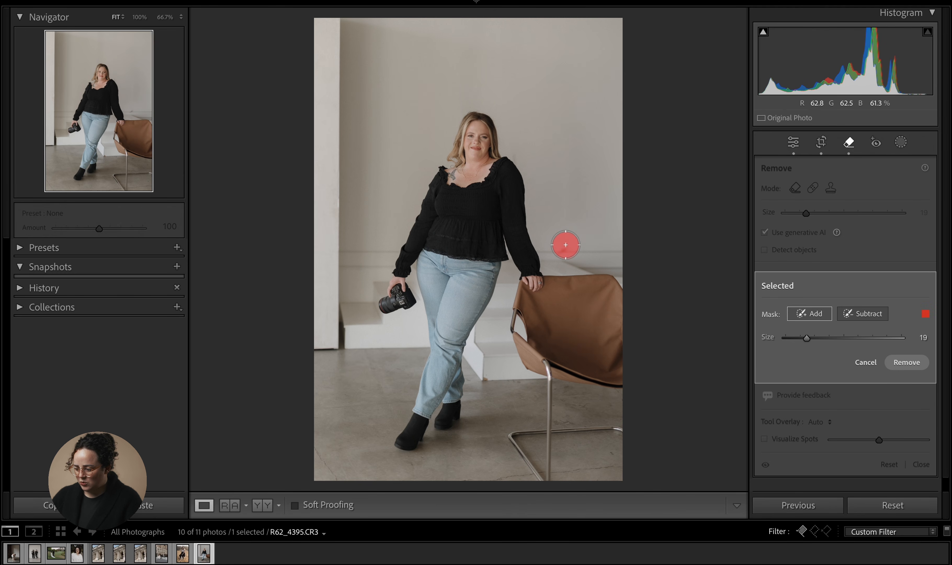
left_click(918, 369)
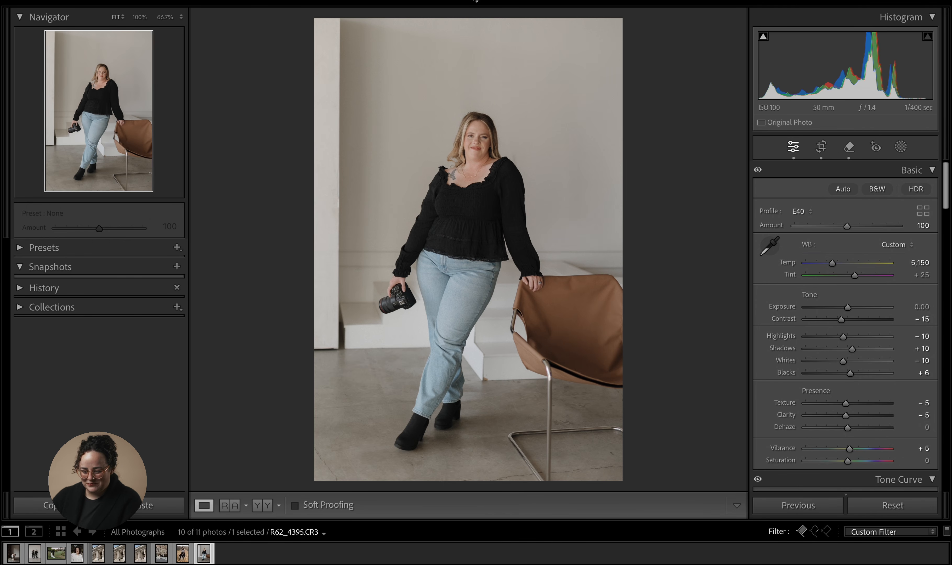
- Open the couple portrait against the white wall and switch to the Remove tool
left_click(34, 552)
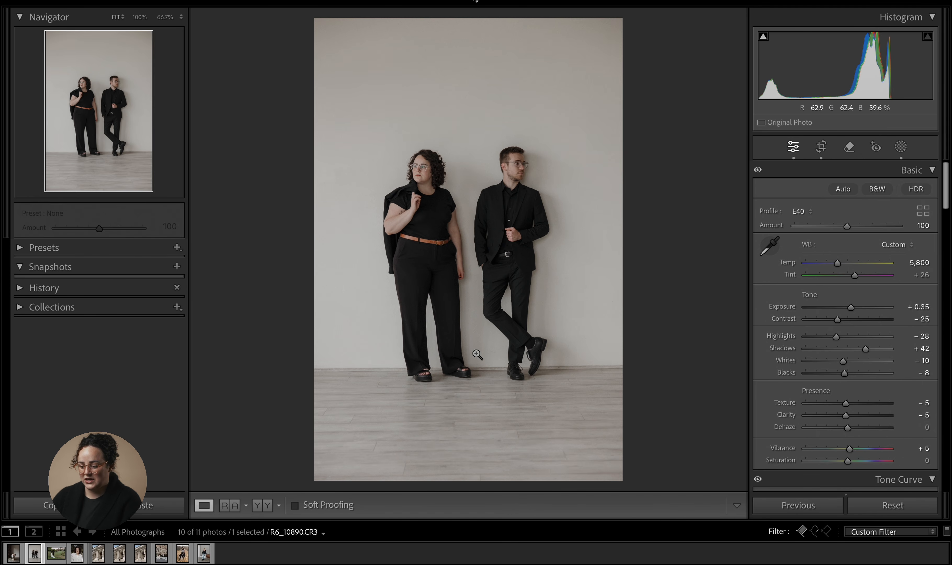
left_click(850, 147)
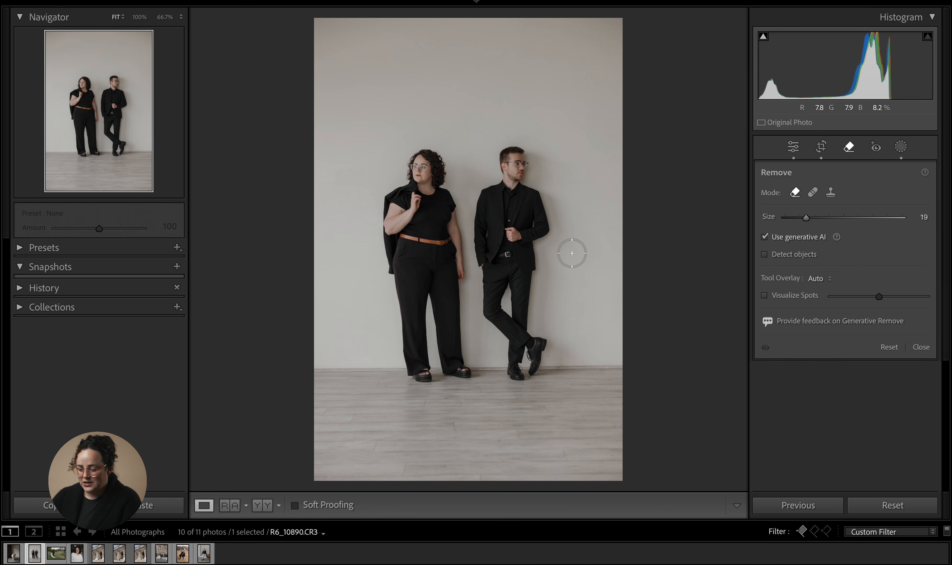
- Try brushing a generative removal down over the woman, then cancel the selection
left_click(449, 162)
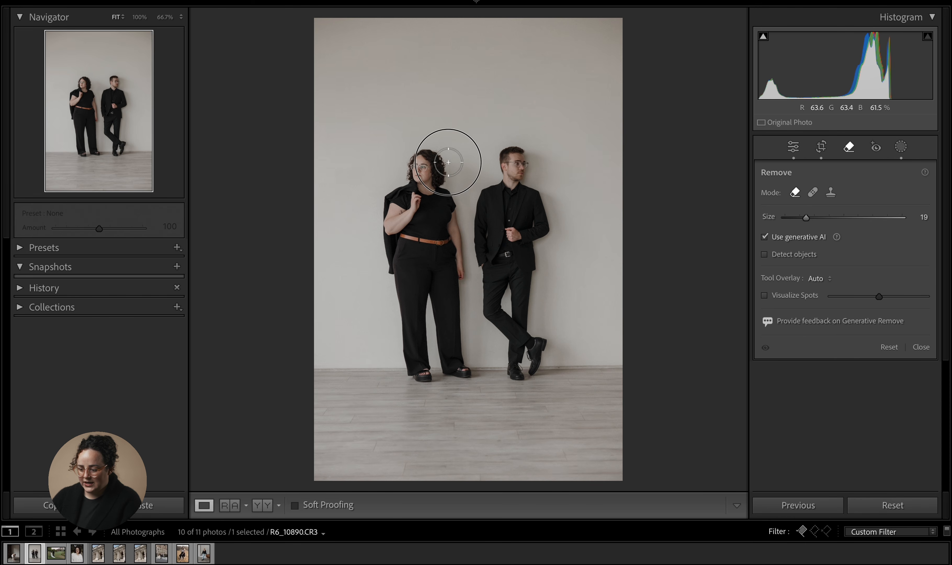
mouse_move(449, 162)
left_mouse_down()
mouse_move(428, 149)
mouse_move(414, 155)
mouse_move(387, 204)
mouse_move(378, 248)
mouse_move(411, 360)
left_mouse_up()
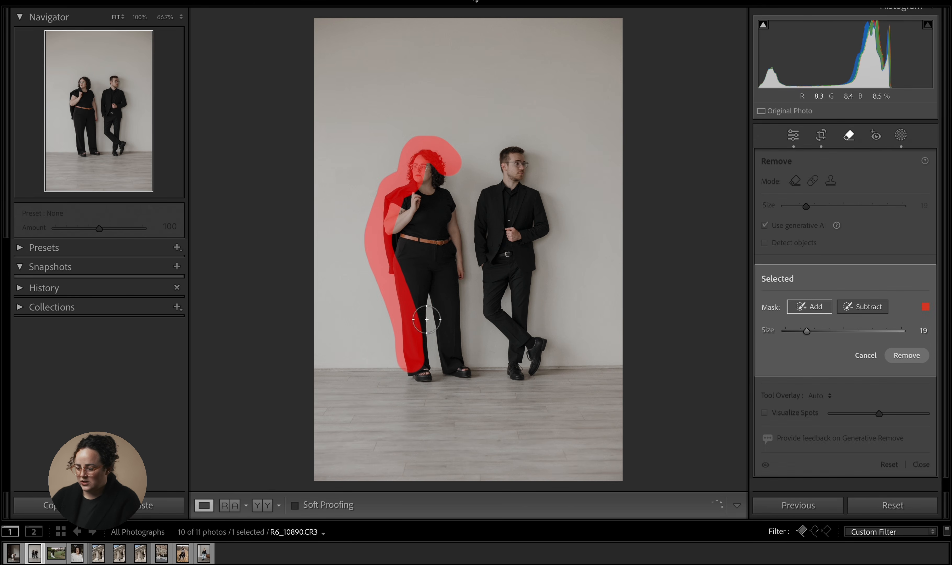
left_click(866, 356)
- Enable Detect objects, try brushing over the woman, then cancel the selection and switch Detect objects off again
left_click(782, 258)
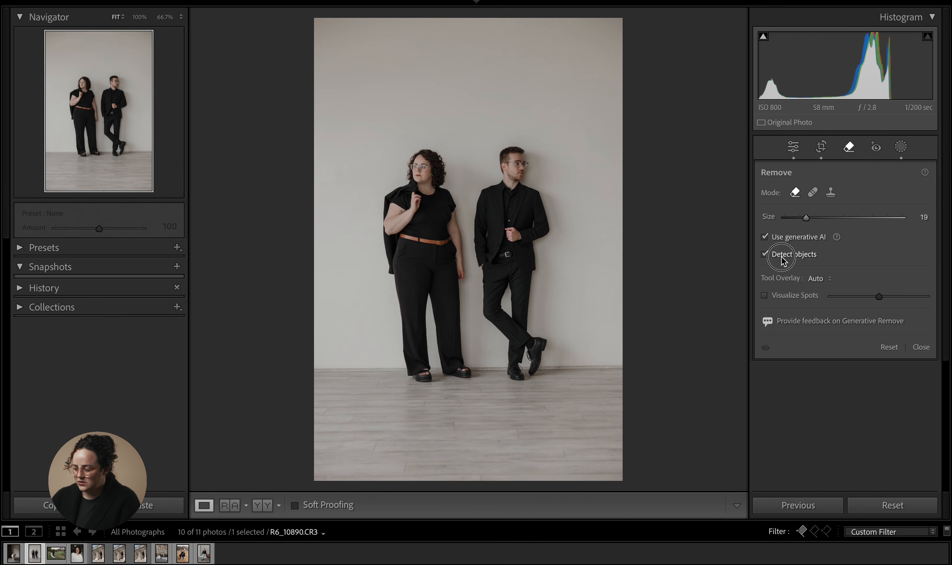
mouse_move(444, 158)
left_mouse_down()
mouse_move(418, 164)
mouse_move(392, 225)
mouse_move(433, 267)
mouse_move(445, 328)
mouse_move(439, 364)
left_mouse_up()
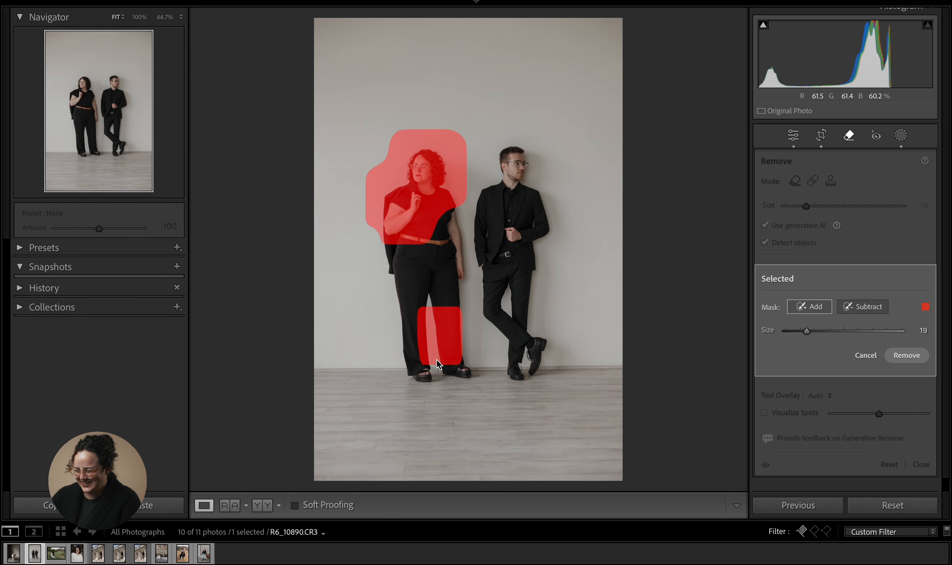
left_click(866, 355)
left_click(763, 255)
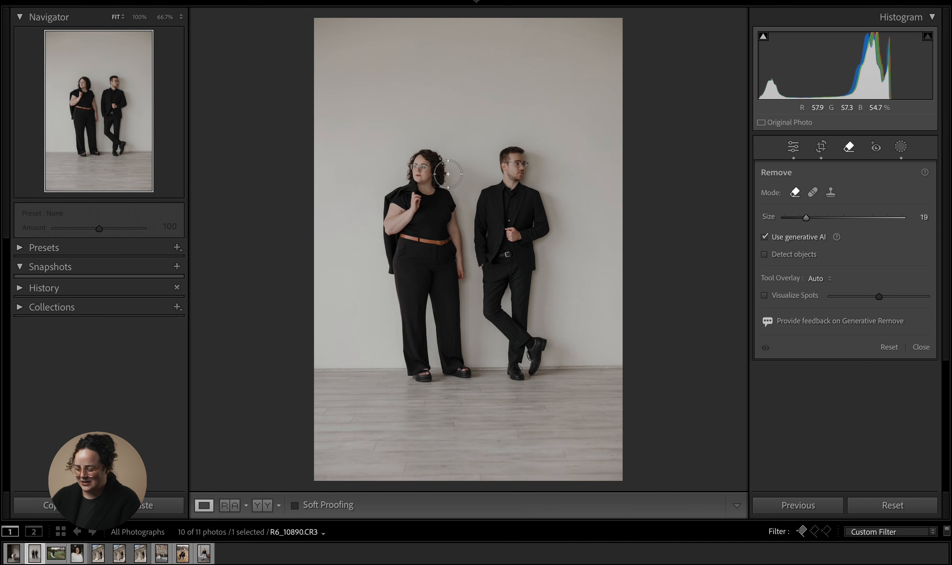
- Brush a generative removal over the whole woman, trimming the mask below her feet with Subtract and Add, and remove it
mouse_move(447, 172)
left_mouse_down()
mouse_move(414, 156)
mouse_move(409, 181)
mouse_move(388, 206)
mouse_move(413, 381)
mouse_move(423, 387)
mouse_move(475, 375)
mouse_move(462, 318)
mouse_move(454, 329)
mouse_move(453, 197)
mouse_move(467, 167)
mouse_move(450, 154)
mouse_move(436, 165)
mouse_move(448, 185)
mouse_move(419, 175)
mouse_move(404, 210)
mouse_move(450, 180)
left_mouse_up()
mouse_move(431, 230)
left_mouse_down()
mouse_move(439, 286)
mouse_move(406, 266)
mouse_move(425, 263)
mouse_move(431, 331)
mouse_move(431, 284)
mouse_move(422, 362)
mouse_move(453, 367)
mouse_move(438, 345)
mouse_move(434, 372)
left_mouse_up()
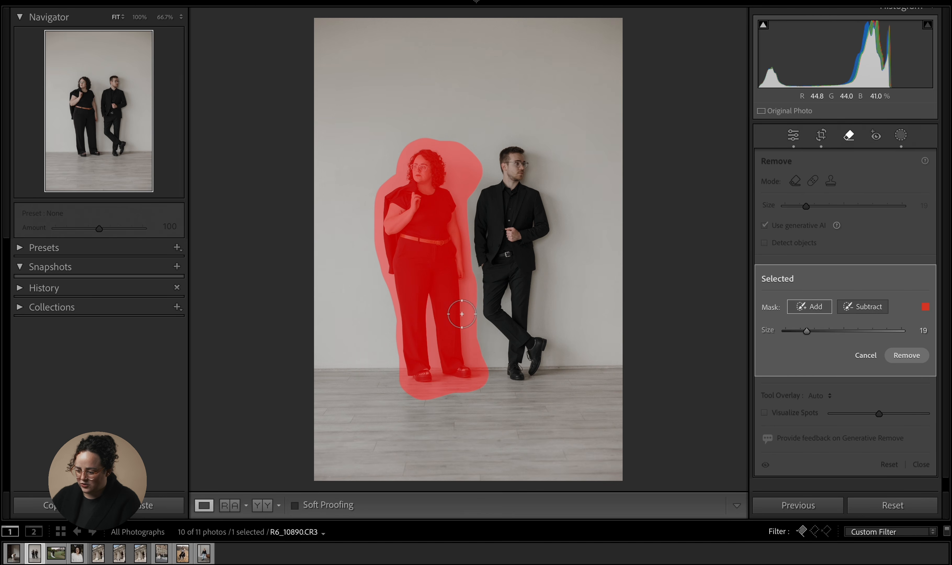
left_click(868, 309)
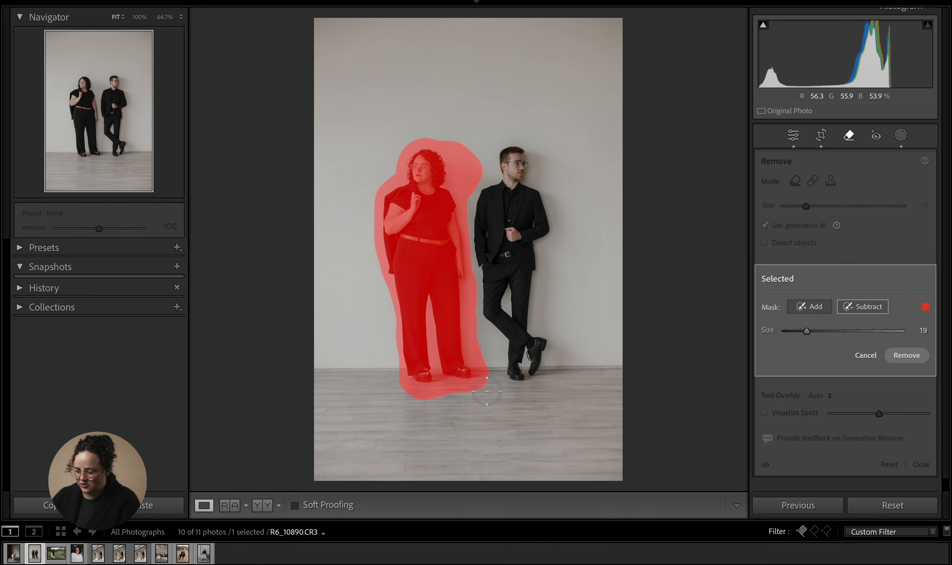
mouse_move(492, 384)
left_mouse_down()
mouse_move(430, 404)
mouse_move(393, 400)
left_mouse_up()
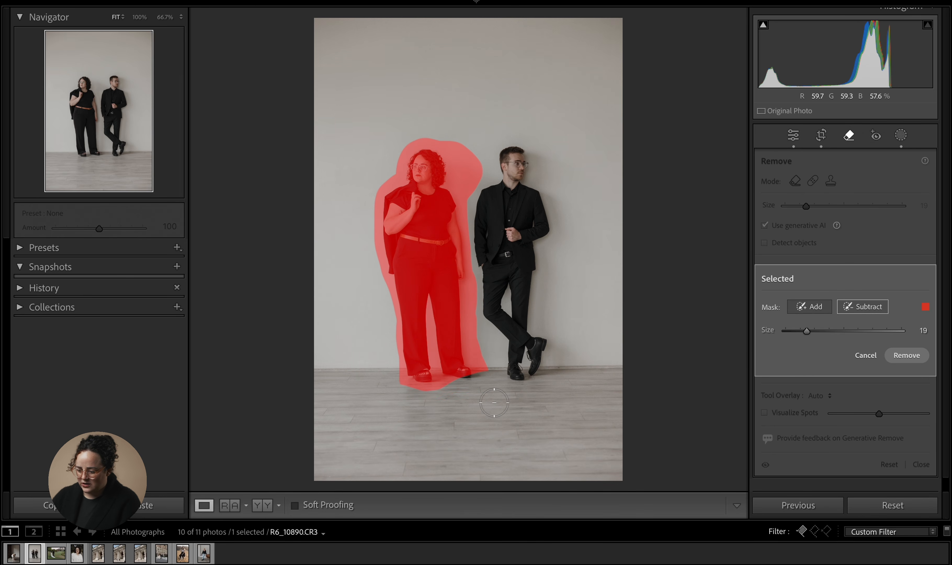
left_click(809, 308)
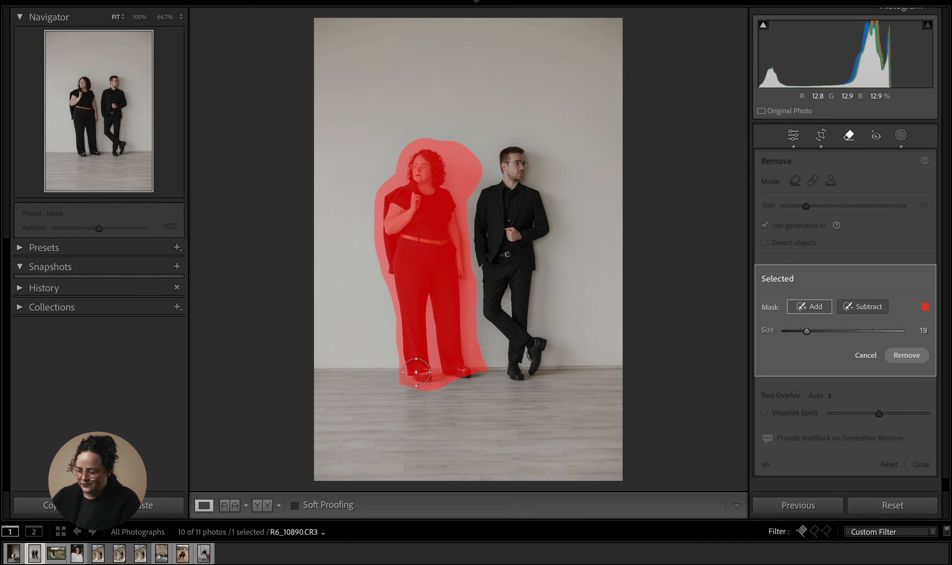
mouse_move(413, 380)
left_mouse_down()
mouse_move(469, 383)
mouse_move(467, 359)
mouse_move(477, 373)
mouse_move(453, 398)
mouse_move(412, 390)
mouse_move(398, 251)
left_mouse_up()
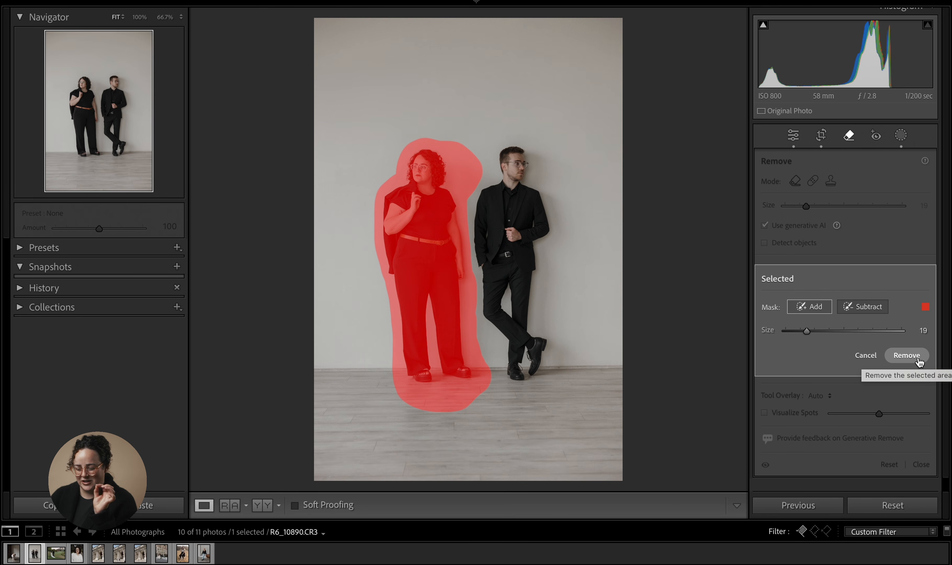
left_click(906, 356)
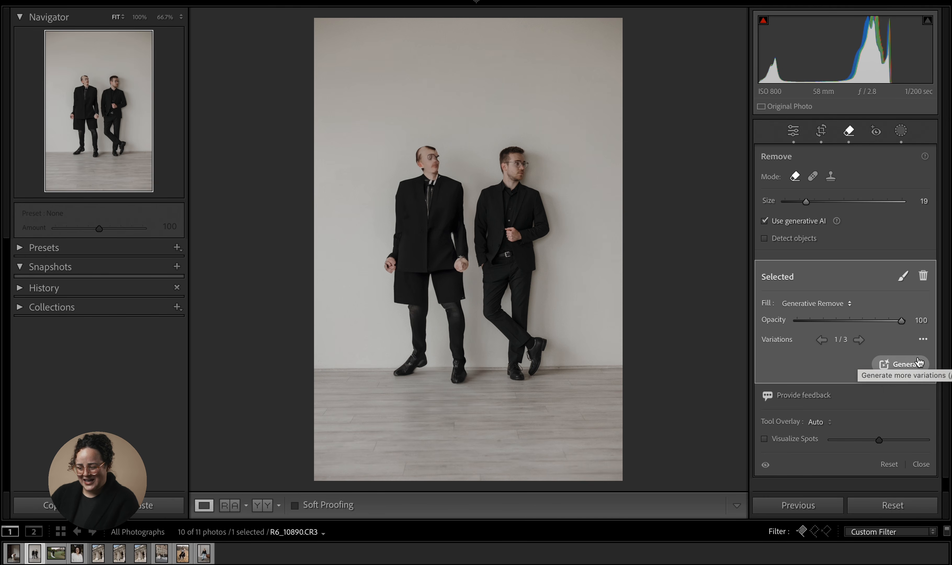
- Step through the woman removal's variations, cancel a stray new removal, and delete the removal
left_click(859, 340)
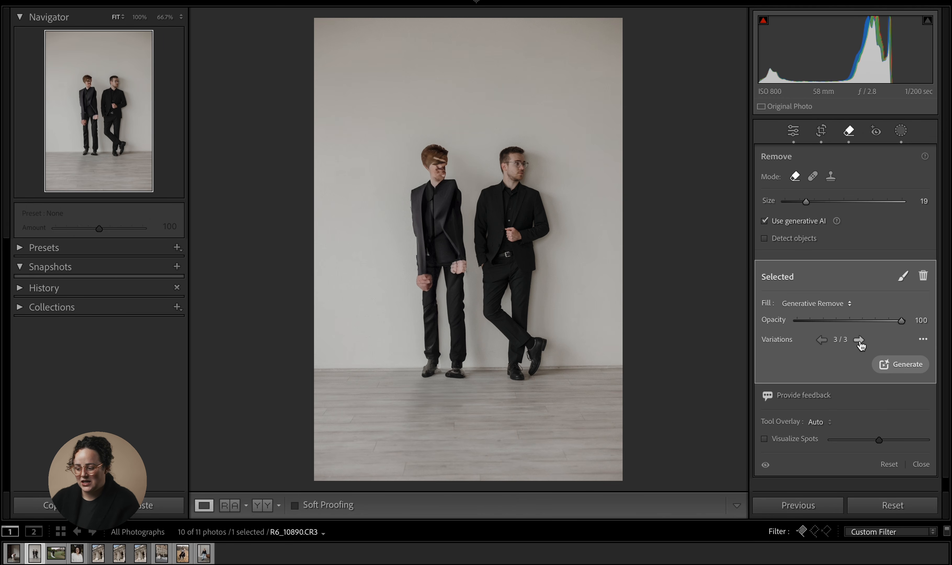
left_click(431, 297)
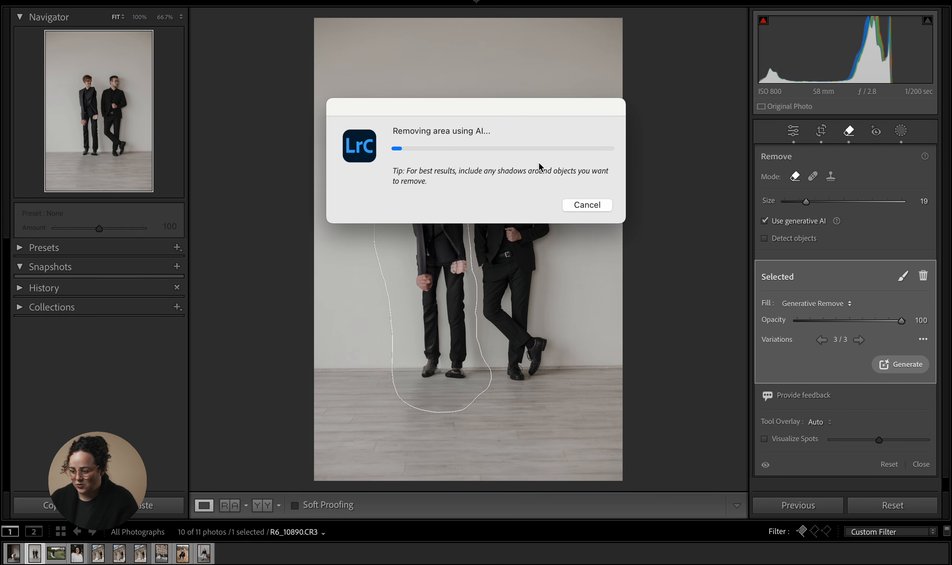
left_click(588, 205)
key("Delete")
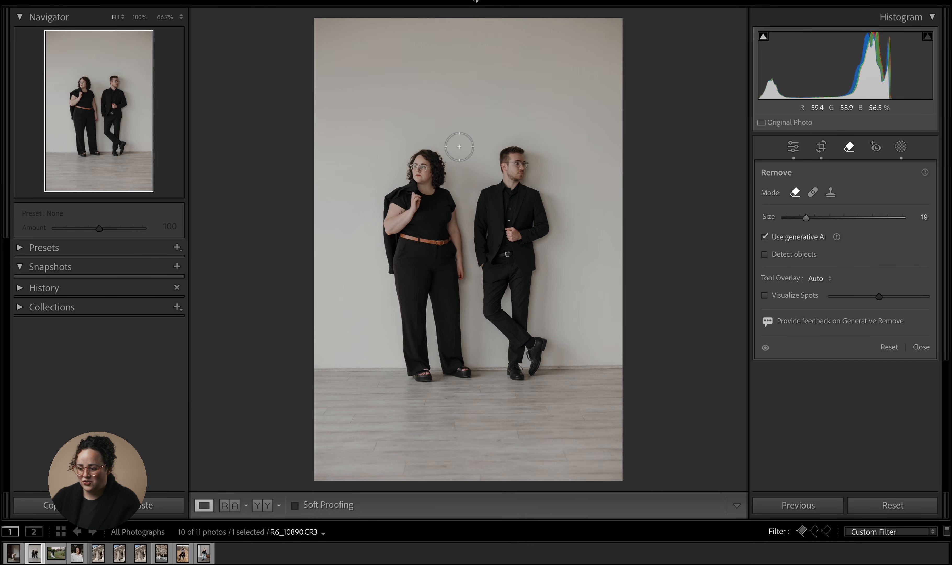
- Brush a generative removal around the woman, subtracting her lower body so only her head and torso are removed
mouse_move(458, 152)
left_mouse_down()
mouse_move(391, 167)
mouse_move(379, 203)
mouse_move(410, 353)
mouse_move(426, 377)
mouse_move(463, 374)
mouse_move(446, 206)
mouse_move(454, 159)
mouse_move(407, 173)
mouse_move(401, 238)
mouse_move(437, 371)
mouse_move(426, 166)
mouse_move(411, 265)
left_mouse_up()
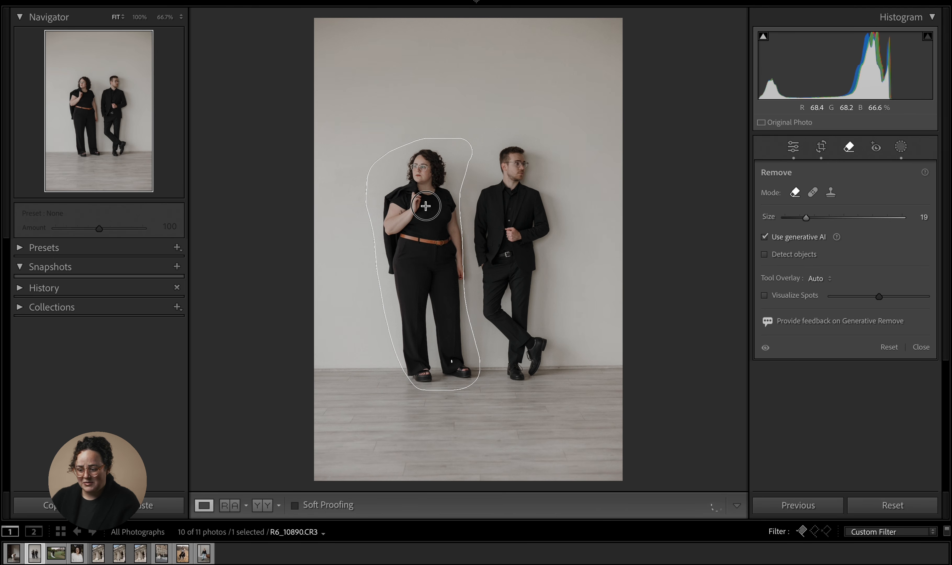
left_click(867, 314)
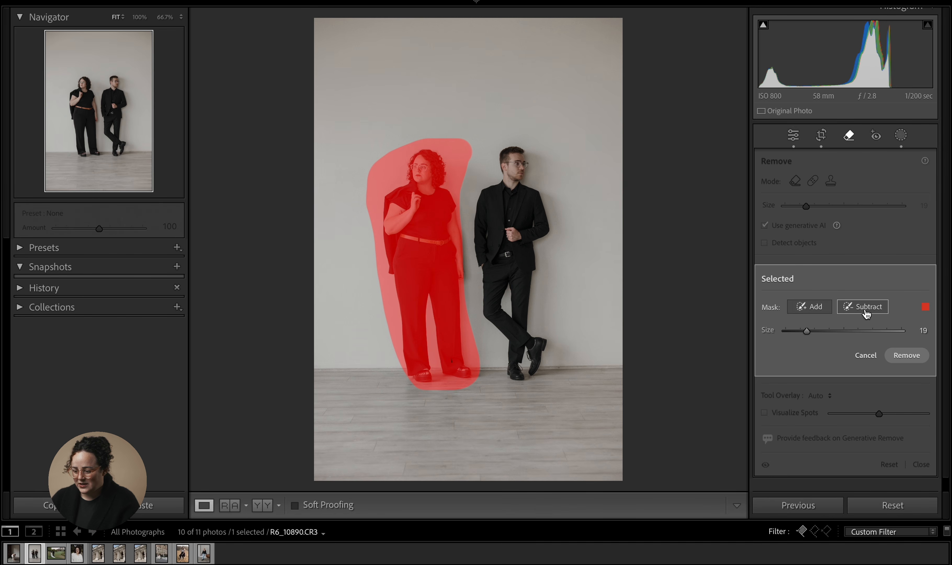
mouse_move(460, 233)
left_mouse_down()
mouse_move(358, 264)
mouse_move(412, 372)
mouse_move(464, 375)
mouse_move(455, 270)
mouse_move(369, 280)
mouse_move(419, 356)
mouse_move(479, 372)
mouse_move(384, 293)
mouse_move(447, 335)
mouse_move(459, 362)
mouse_move(438, 291)
mouse_move(415, 294)
mouse_move(407, 269)
mouse_move(462, 254)
mouse_move(445, 364)
left_mouse_up()
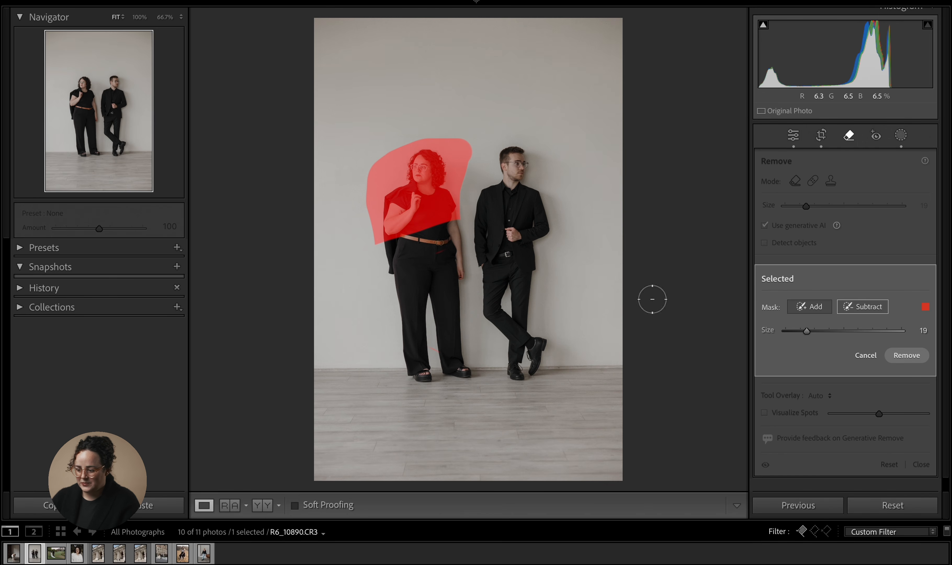
left_click(809, 306)
mouse_move(461, 161)
left_mouse_down()
mouse_move(450, 212)
mouse_move(457, 163)
left_mouse_up()
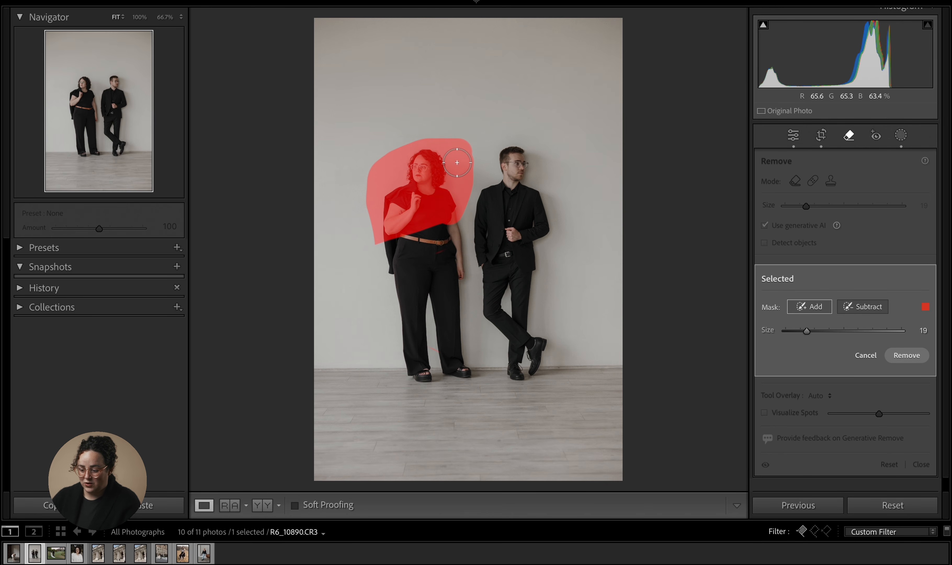
mouse_move(378, 236)
left_mouse_down()
mouse_move(365, 228)
mouse_move(382, 179)
left_mouse_up()
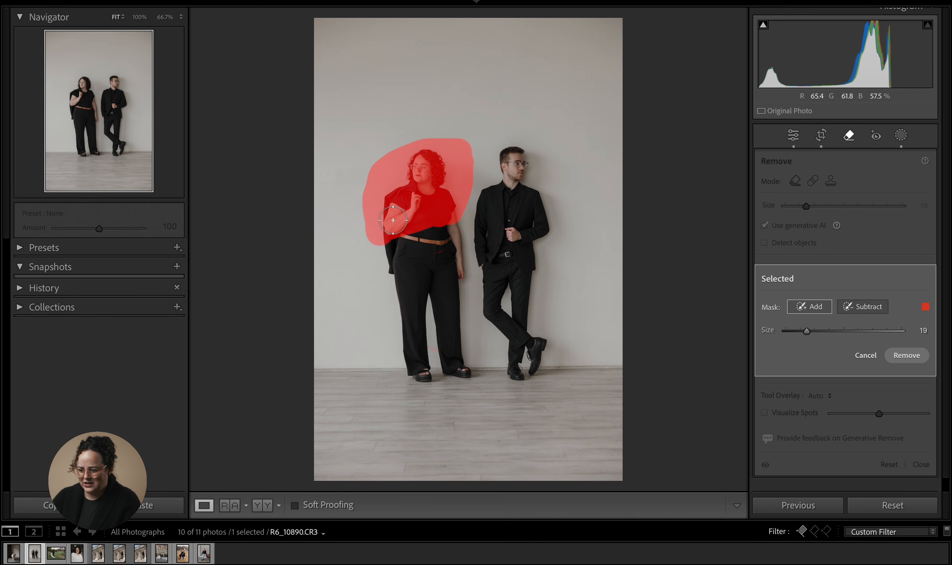
left_click(865, 308)
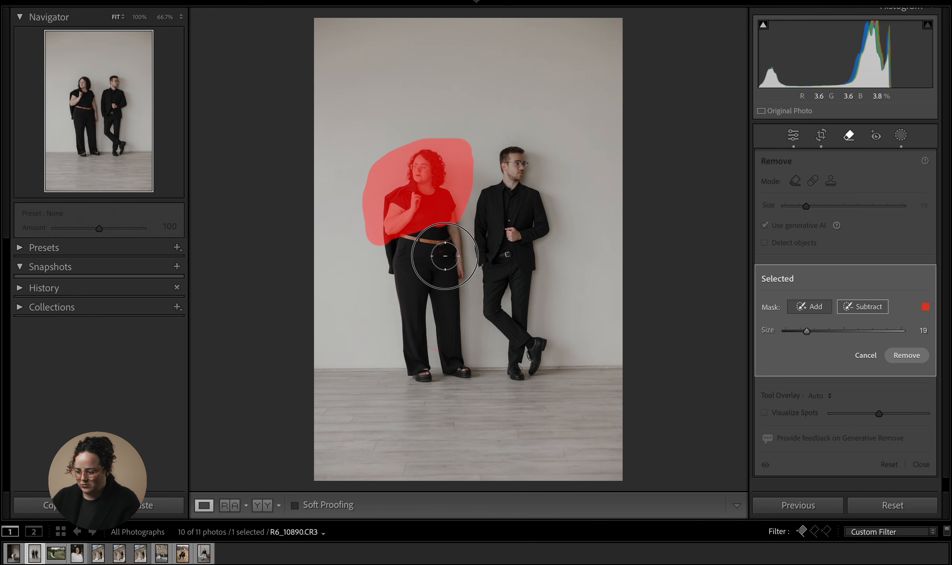
left_click(908, 356)
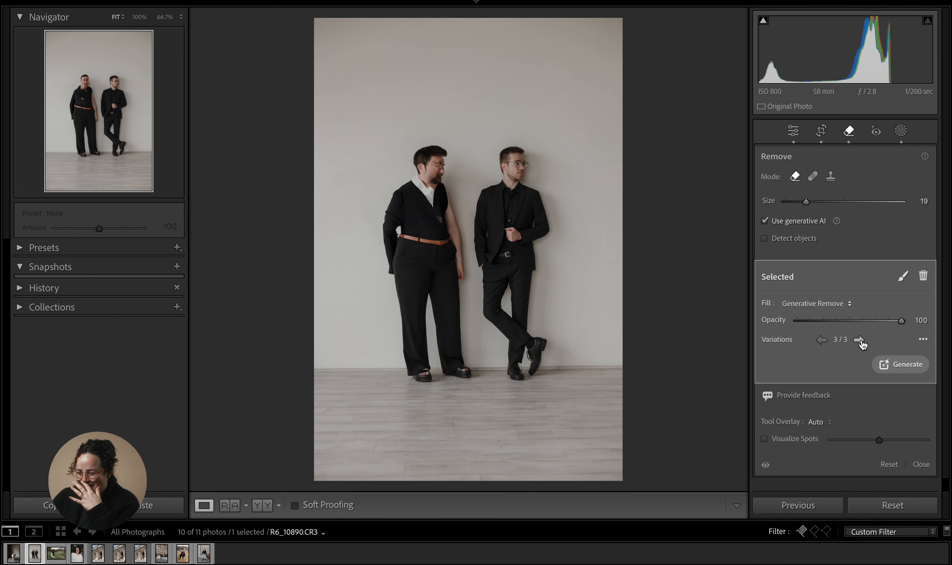
- Show the next variation of the upper-body removal and delete that removal
left_click(859, 340)
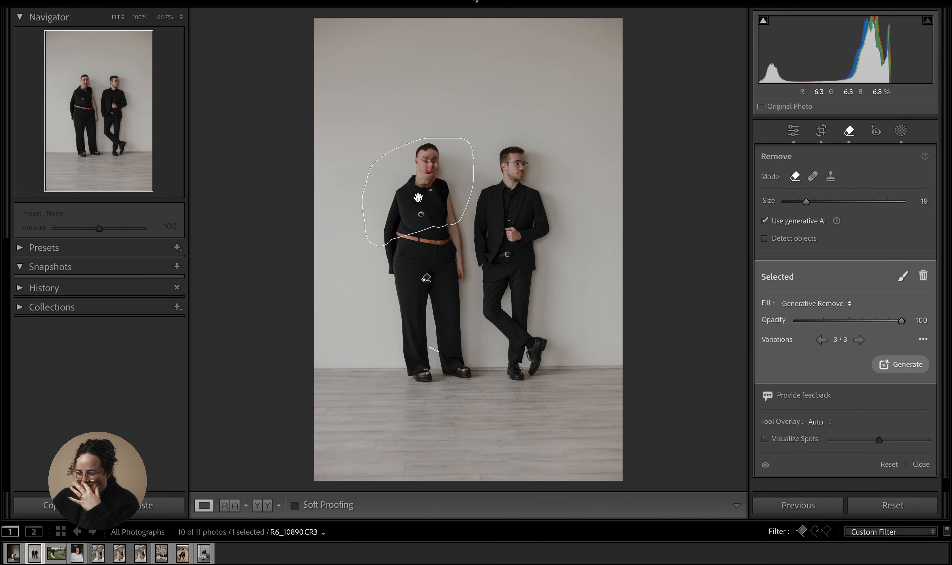
key("Delete")
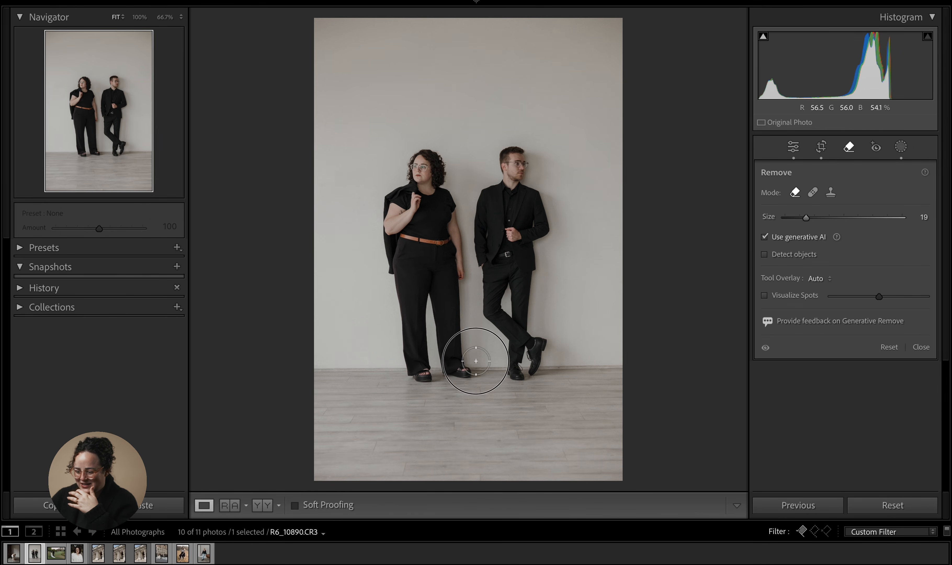
- Brush a large generative removal over the woman plus the surrounding wall and floor, browse its variations, and delete it
mouse_move(476, 361)
left_mouse_down()
mouse_move(425, 384)
mouse_move(399, 371)
mouse_move(395, 302)
mouse_move(451, 297)
mouse_move(484, 368)
mouse_move(434, 312)
mouse_move(410, 316)
mouse_move(424, 382)
mouse_move(453, 342)
mouse_move(412, 340)
mouse_move(453, 356)
left_mouse_up()
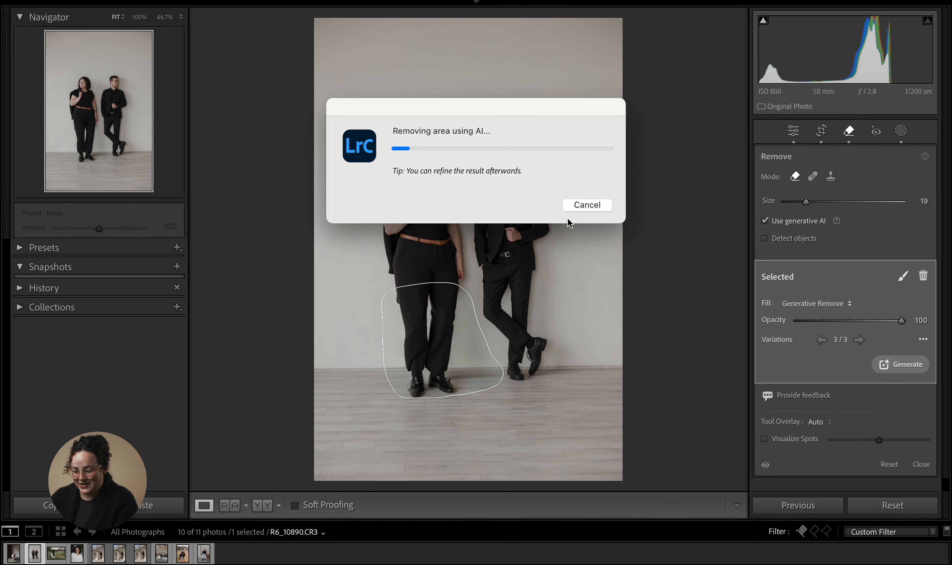
left_click(587, 205)
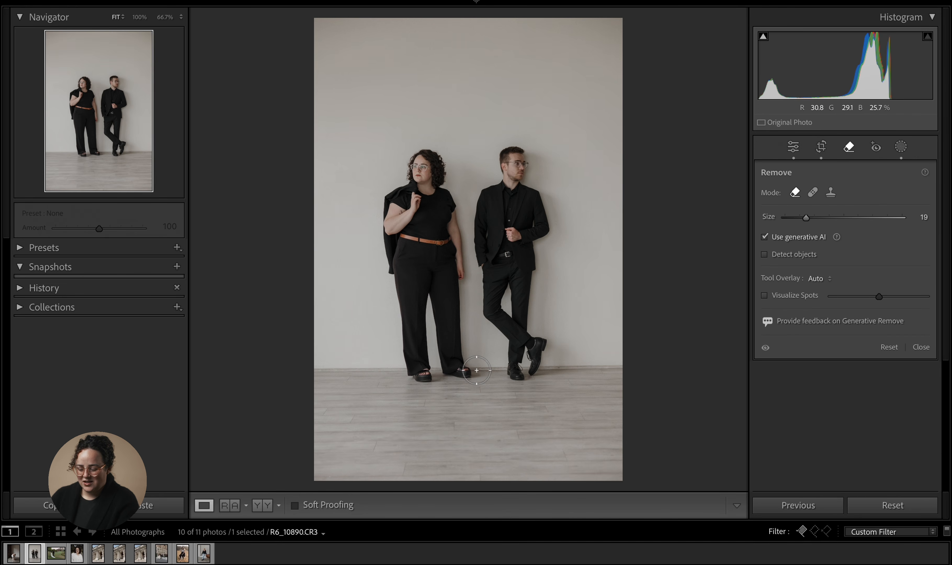
mouse_move(476, 369)
left_mouse_down()
mouse_move(439, 412)
mouse_move(398, 425)
mouse_move(405, 335)
mouse_move(367, 208)
mouse_move(367, 146)
mouse_move(381, 110)
mouse_move(439, 118)
mouse_move(450, 135)
mouse_move(446, 145)
mouse_move(391, 135)
mouse_move(373, 198)
mouse_move(385, 169)
mouse_move(452, 166)
mouse_move(446, 154)
mouse_move(405, 150)
mouse_move(453, 157)
mouse_move(455, 145)
mouse_move(443, 189)
mouse_move(396, 202)
mouse_move(400, 180)
mouse_move(431, 180)
mouse_move(454, 223)
mouse_move(454, 172)
mouse_move(447, 216)
mouse_move(476, 365)
mouse_move(467, 373)
mouse_move(419, 172)
mouse_move(403, 172)
mouse_move(395, 246)
mouse_move(406, 272)
mouse_move(413, 190)
mouse_move(413, 322)
mouse_move(427, 322)
mouse_move(426, 260)
mouse_move(451, 359)
mouse_move(445, 385)
mouse_move(432, 331)
mouse_move(408, 405)
mouse_move(433, 328)
mouse_move(439, 357)
mouse_move(419, 423)
mouse_move(401, 421)
mouse_move(377, 393)
mouse_move(360, 242)
mouse_move(375, 205)
mouse_move(334, 286)
mouse_move(341, 371)
mouse_move(367, 452)
mouse_move(380, 404)
mouse_move(377, 276)
mouse_move(397, 366)
mouse_move(364, 424)
mouse_move(373, 370)
mouse_move(395, 351)
mouse_move(346, 256)
mouse_move(322, 181)
mouse_move(350, 209)
mouse_move(323, 157)
mouse_move(359, 155)
mouse_move(348, 72)
mouse_move(411, 106)
mouse_move(512, 83)
mouse_move(442, 57)
mouse_move(385, 121)
left_mouse_up()
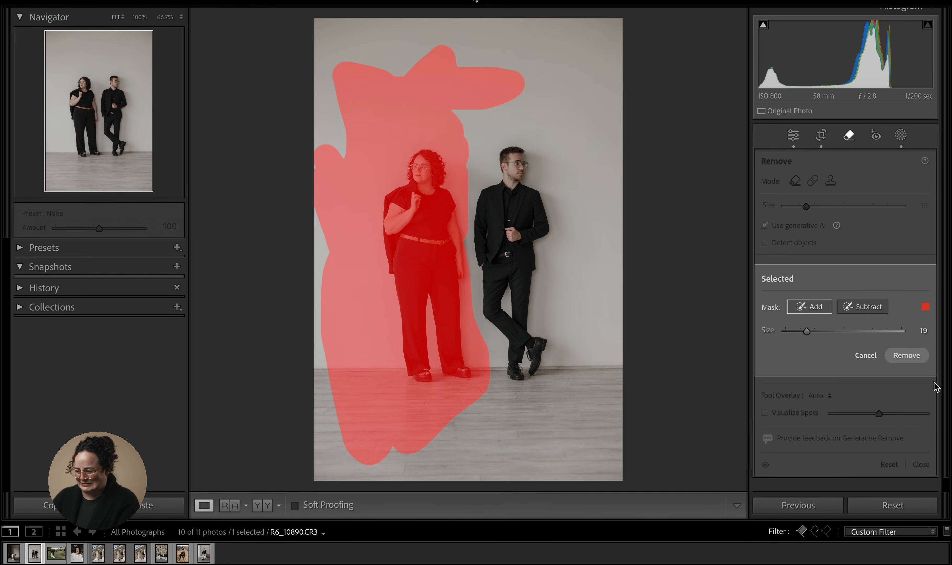
left_click(907, 355)
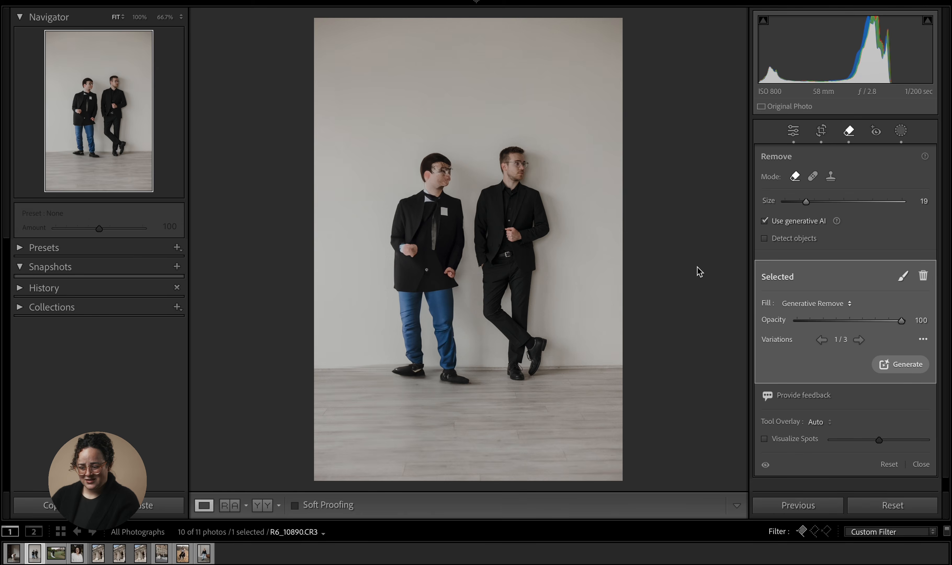
left_click(860, 340)
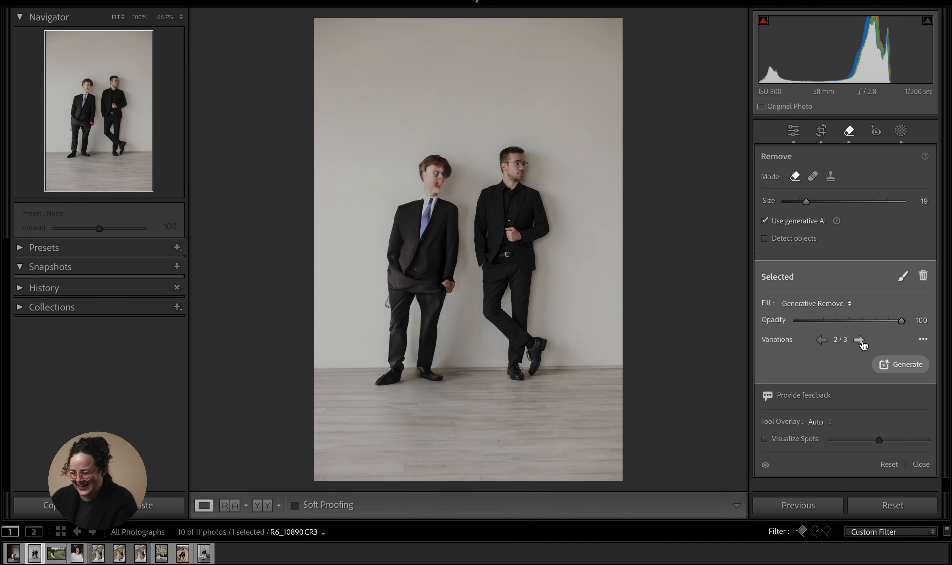
left_click(860, 340)
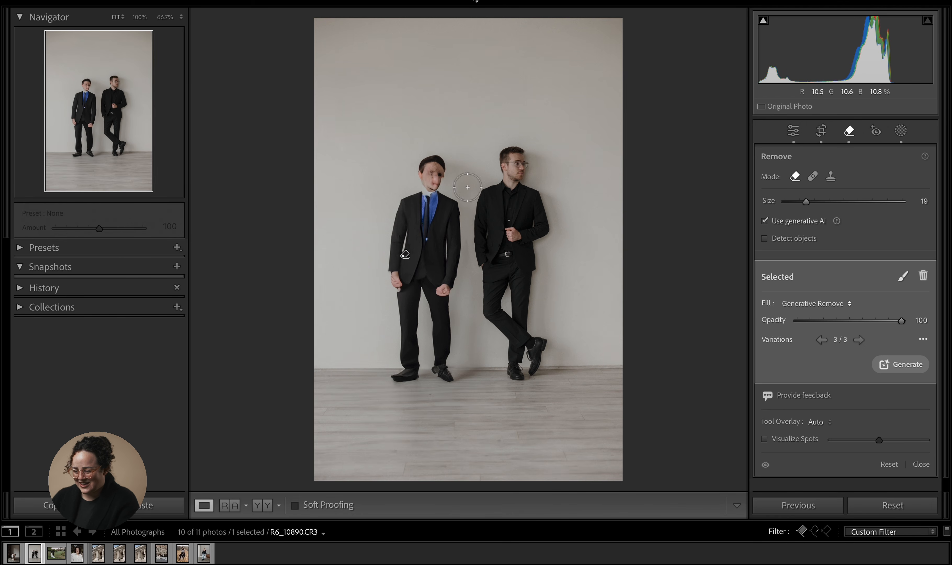
key("Delete")
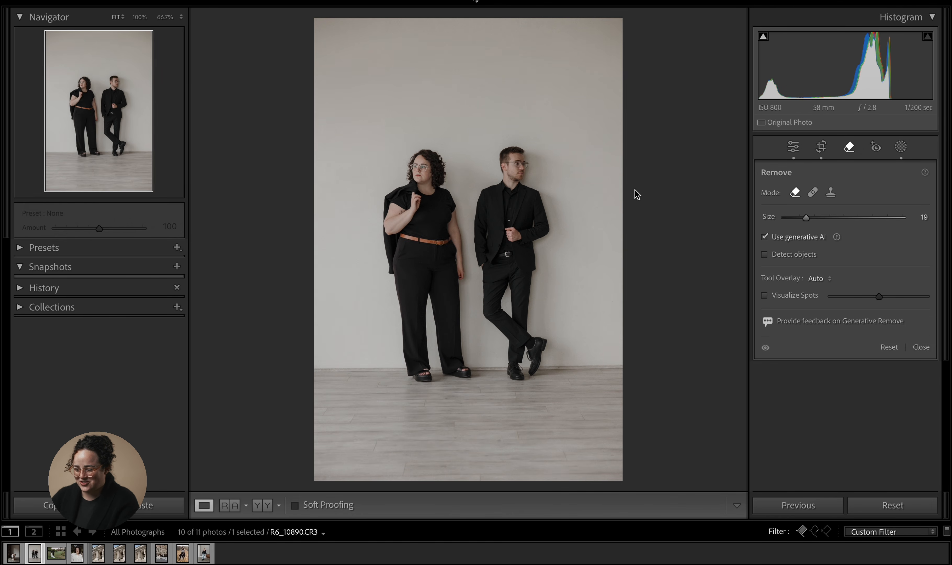
- Leave the Remove tool and return to the Basic adjustments panel
left_click(793, 147)
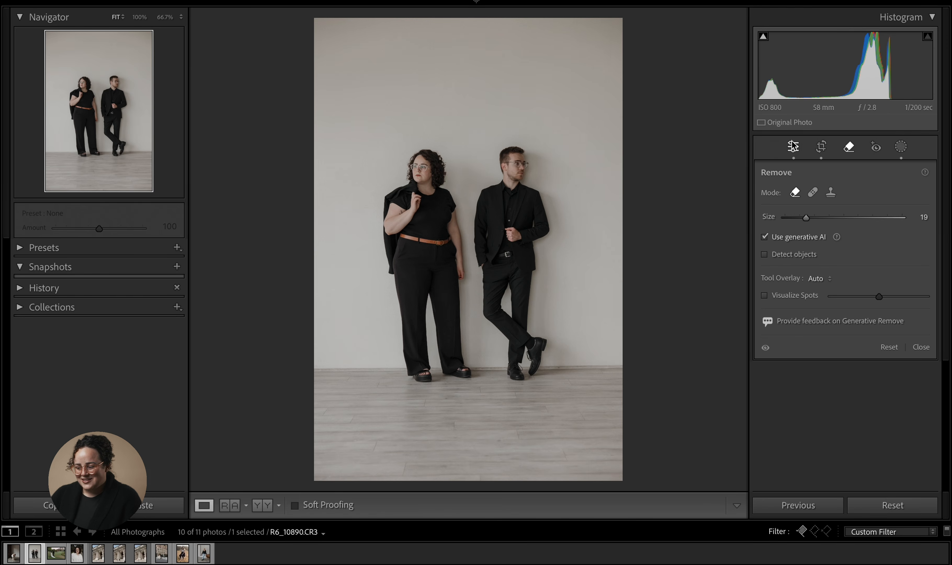
left_click(793, 146)
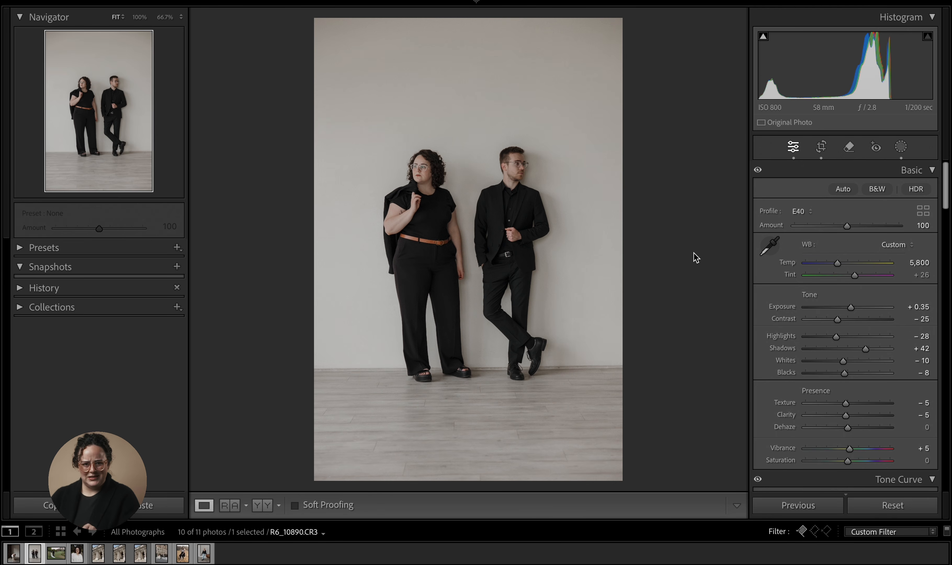
left_click(685, 260)
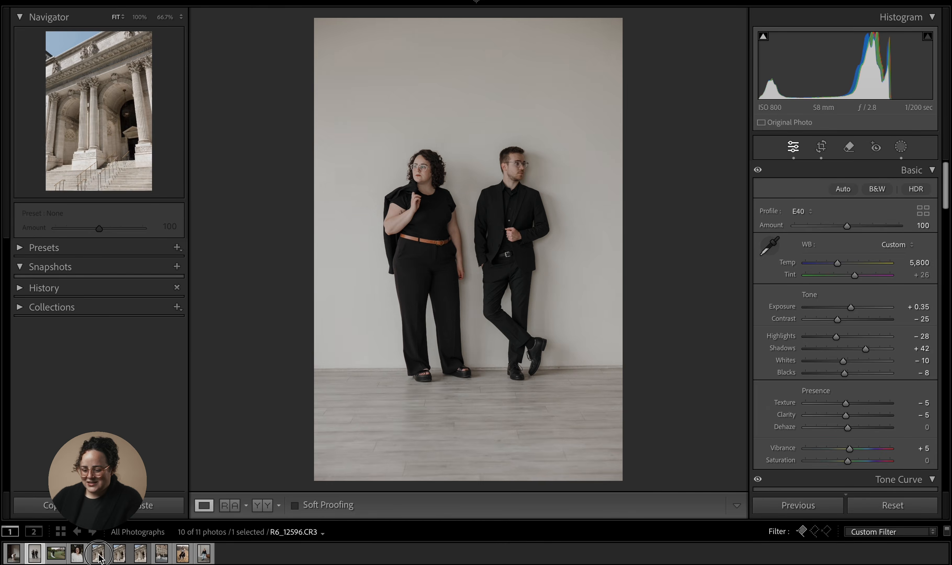
- Step between the cleaned-up library photo and its unedited copy in the filmstrip to compare them
left_click(99, 556)
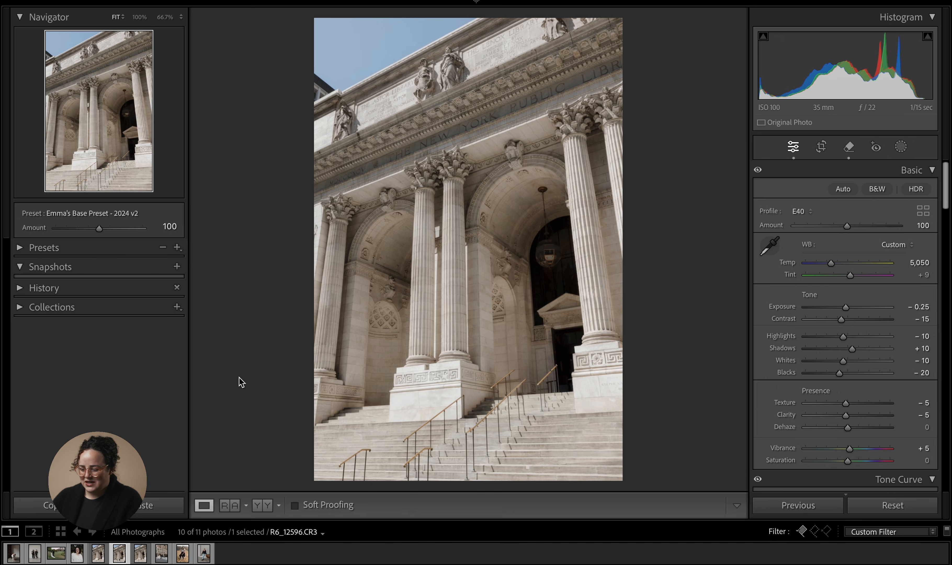
key("Right")
key("Left")
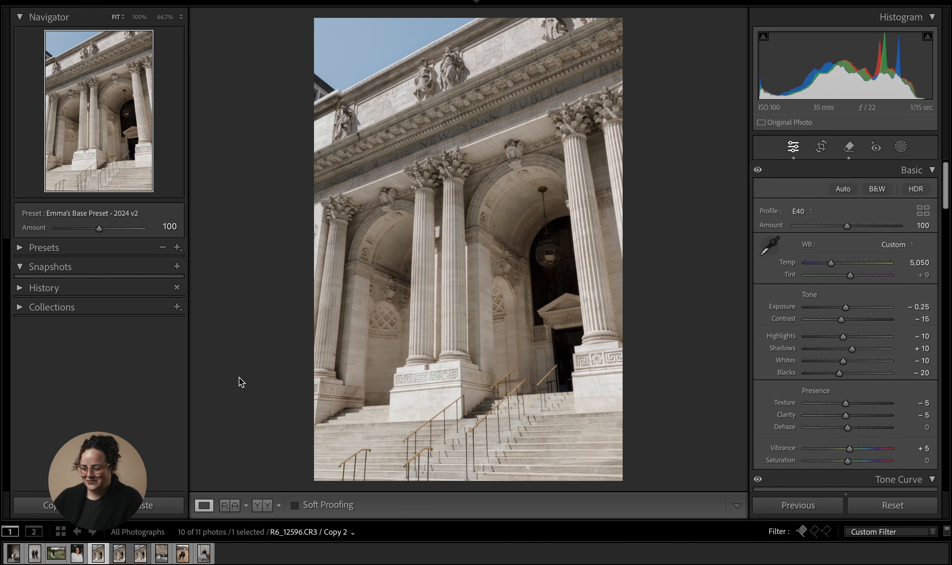
key("Right")
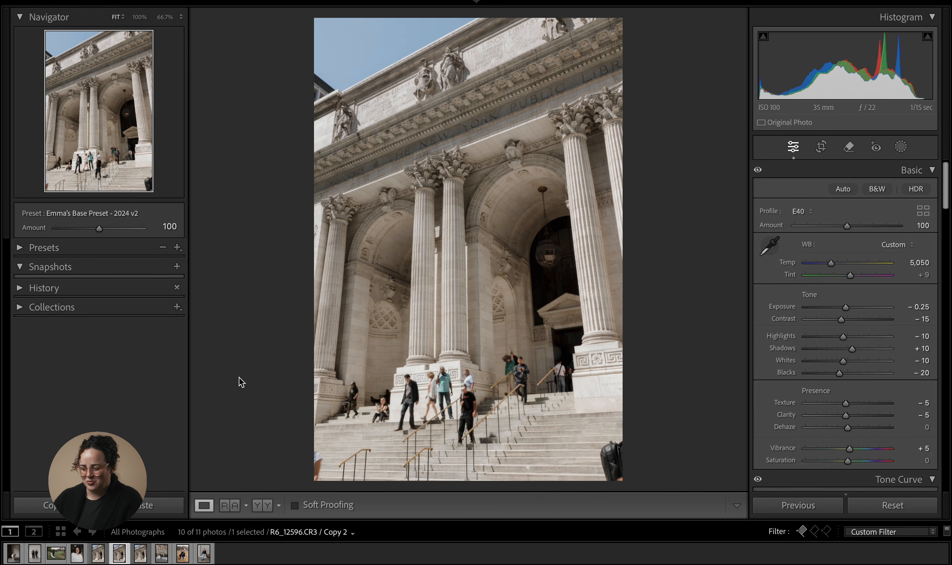
key("Left")
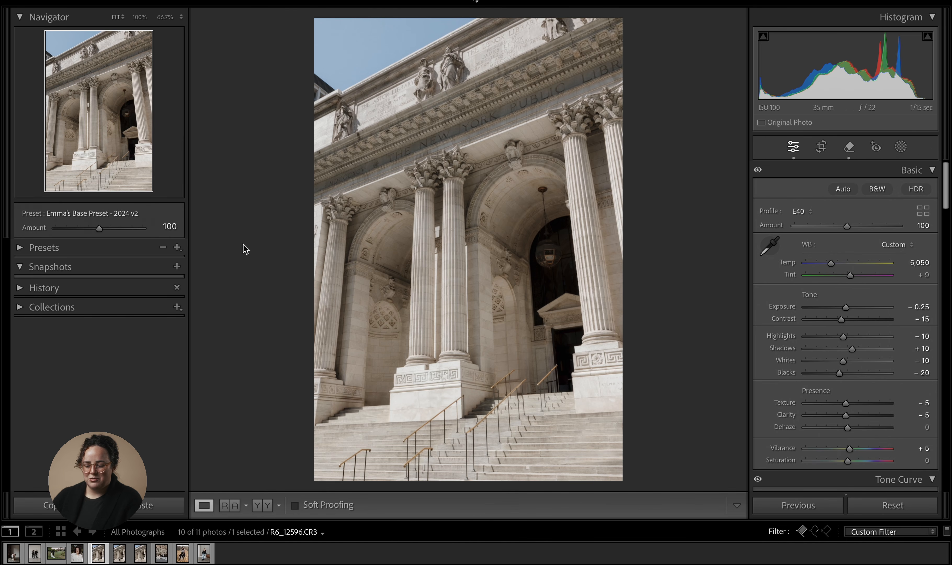
- Zoom into the lower stairs at 100% and toggle the before/after view to compare the removed crowd with the original
left_click(388, 344)
scroll(463, 253, "down", 5)
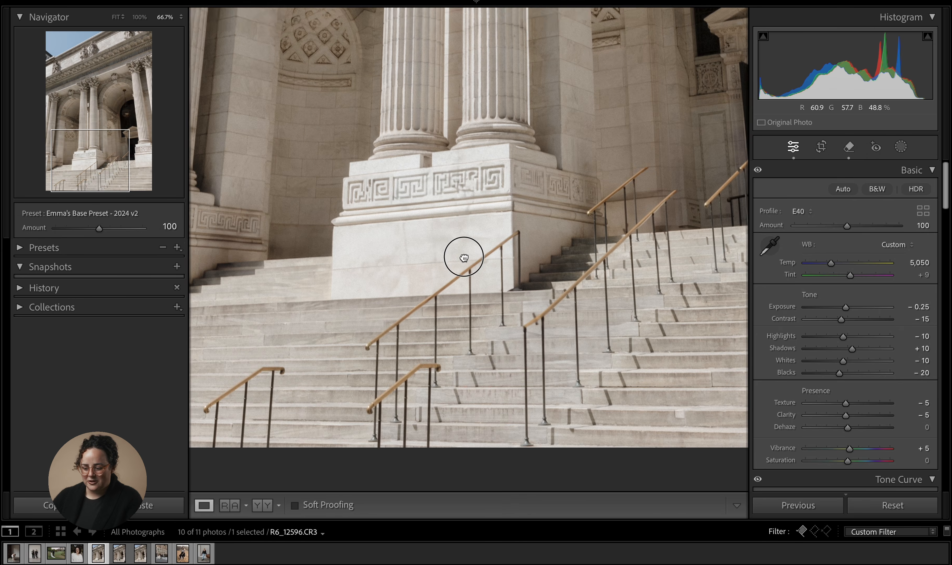
key("backslash")
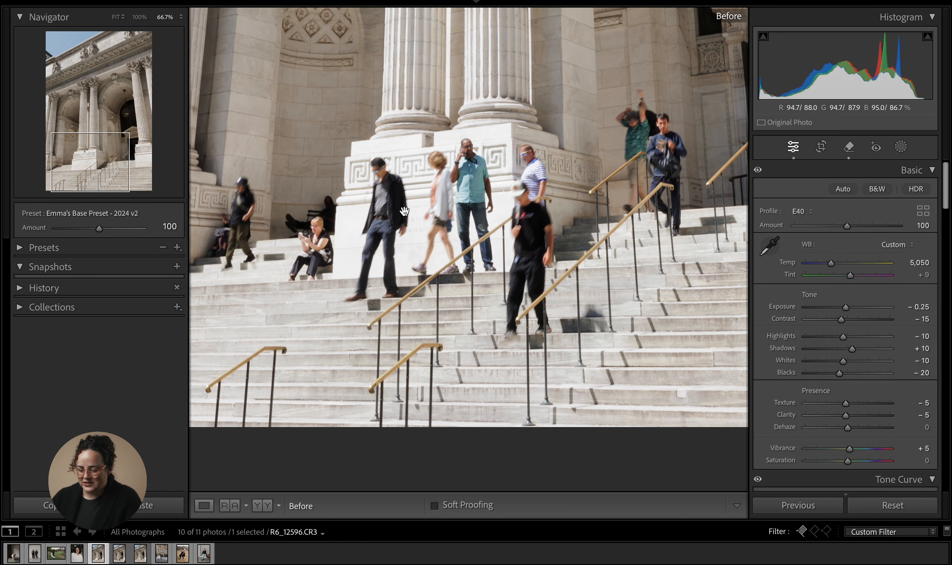
left_click(139, 17)
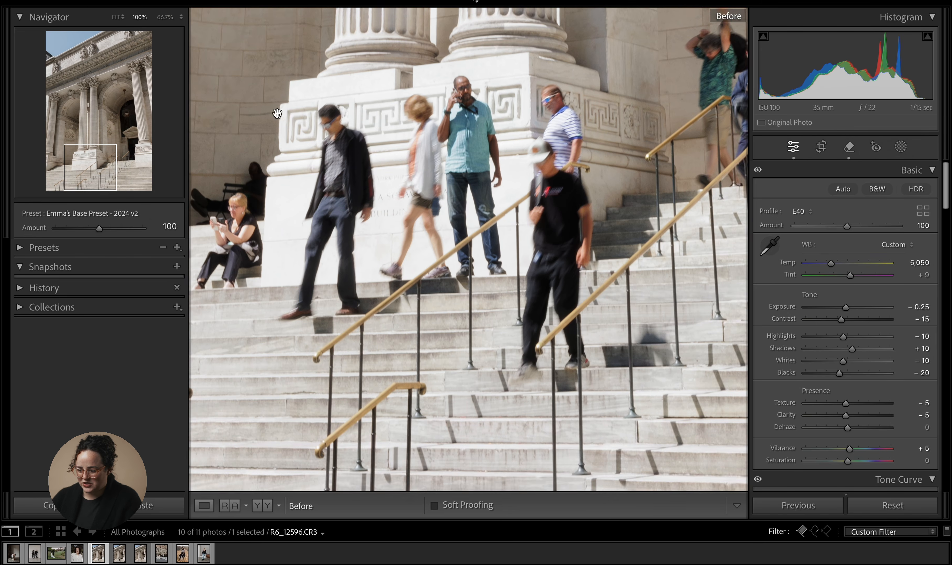
left_click_drag(398, 173, 410, 187)
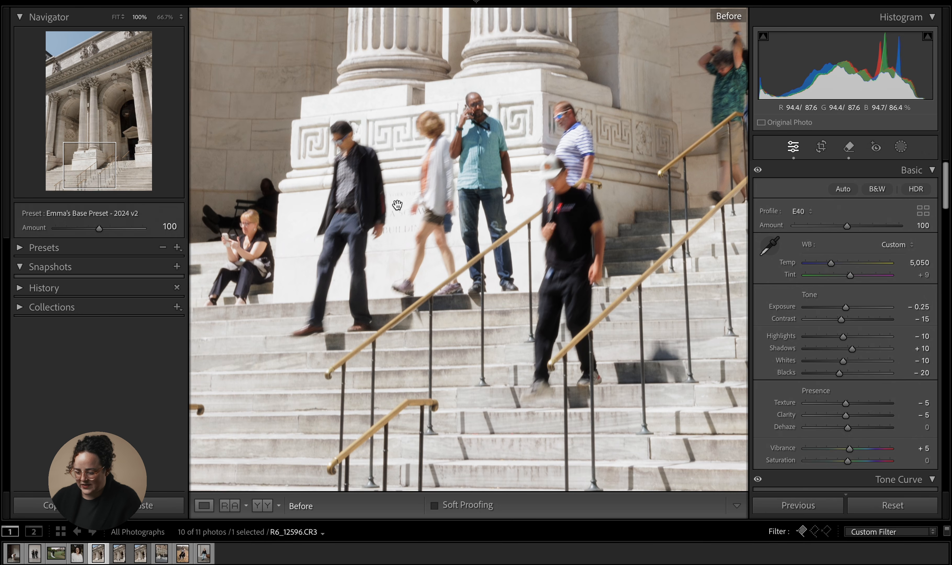
key("backslash")
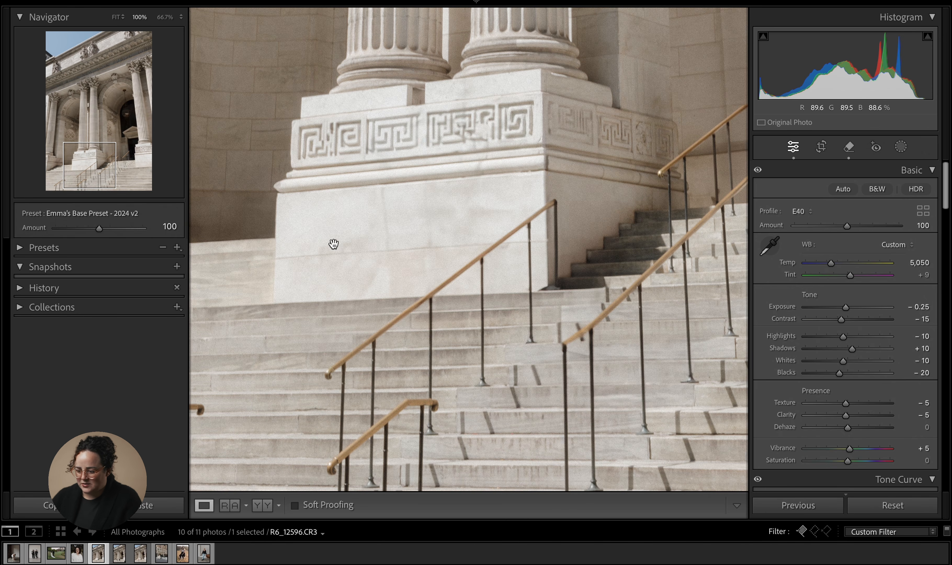
- Zoom into the upper-right stairs and entrance, toggle repeatedly between before and after views, then zoom back out to fit
left_click(430, 227)
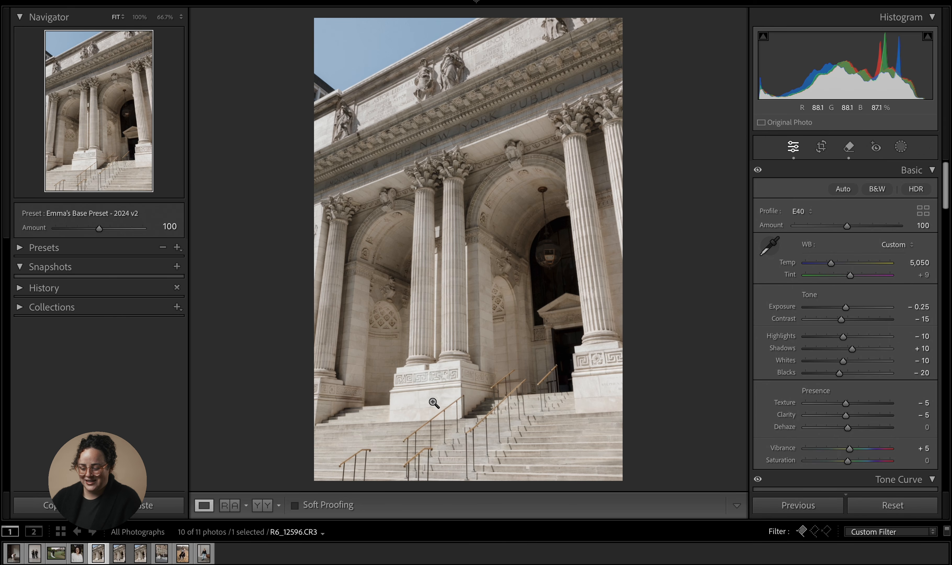
left_click(422, 399)
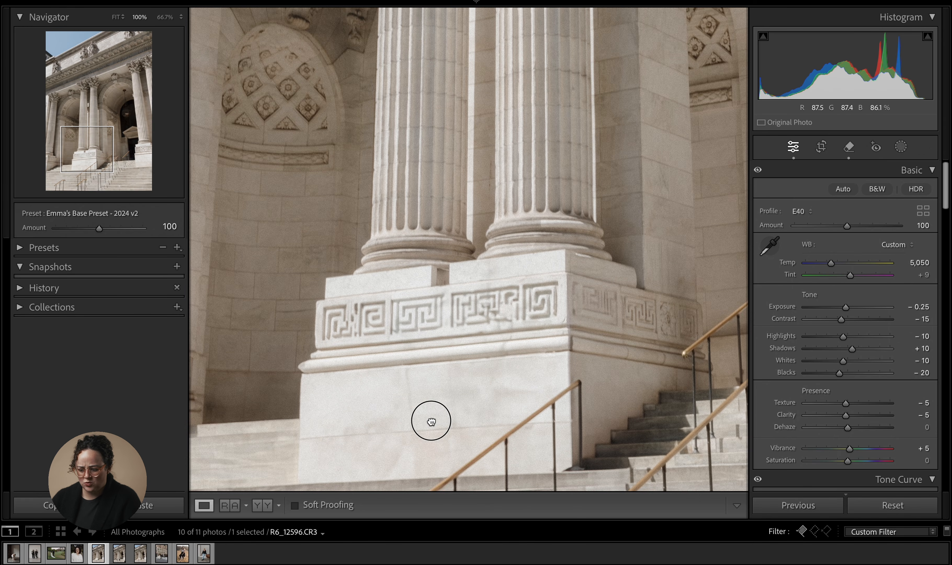
left_click_drag(425, 418, 430, 286)
left_click(431, 285)
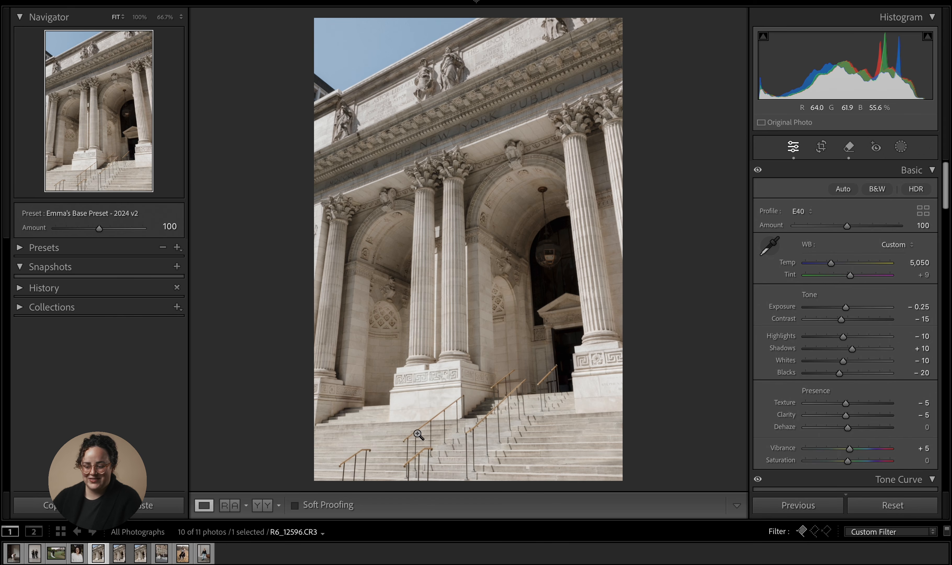
left_click(479, 430)
left_click_drag(433, 402, 374, 353)
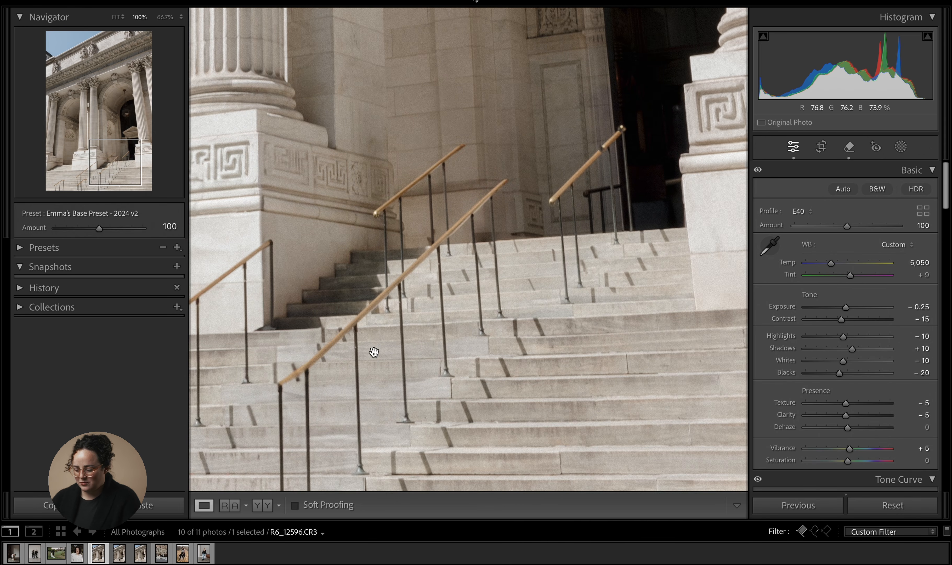
key("backslash")
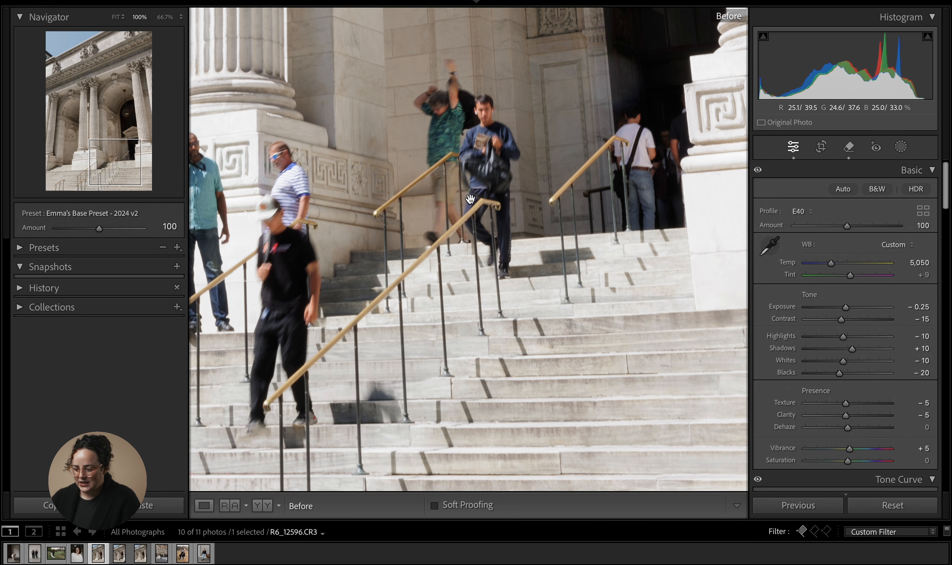
key("backslash")
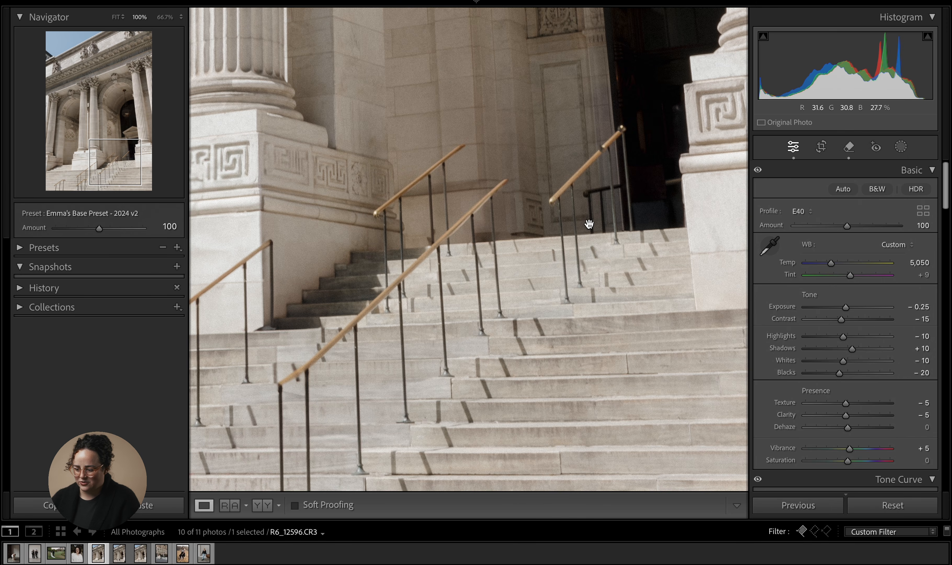
key("backslash")
key("backslash")
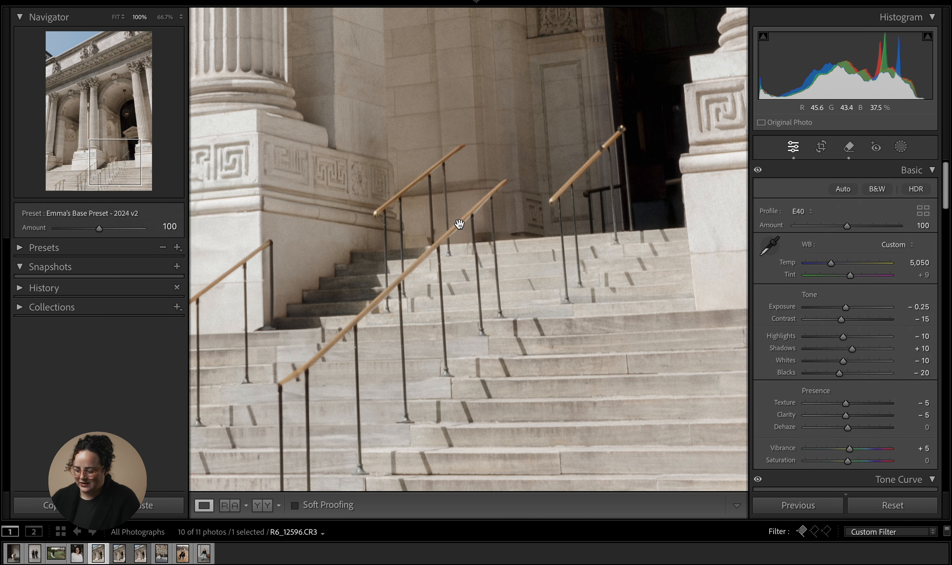
key("backslash")
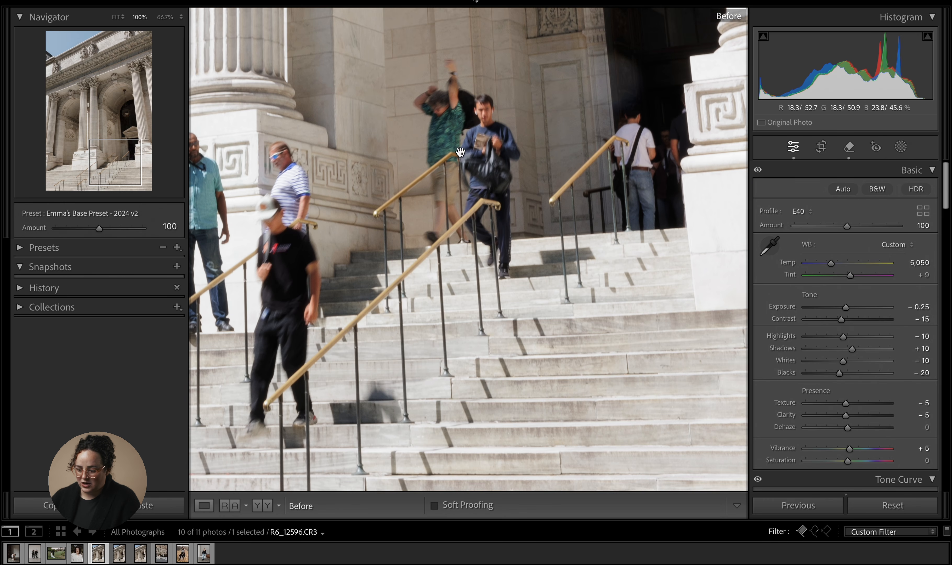
key("backslash")
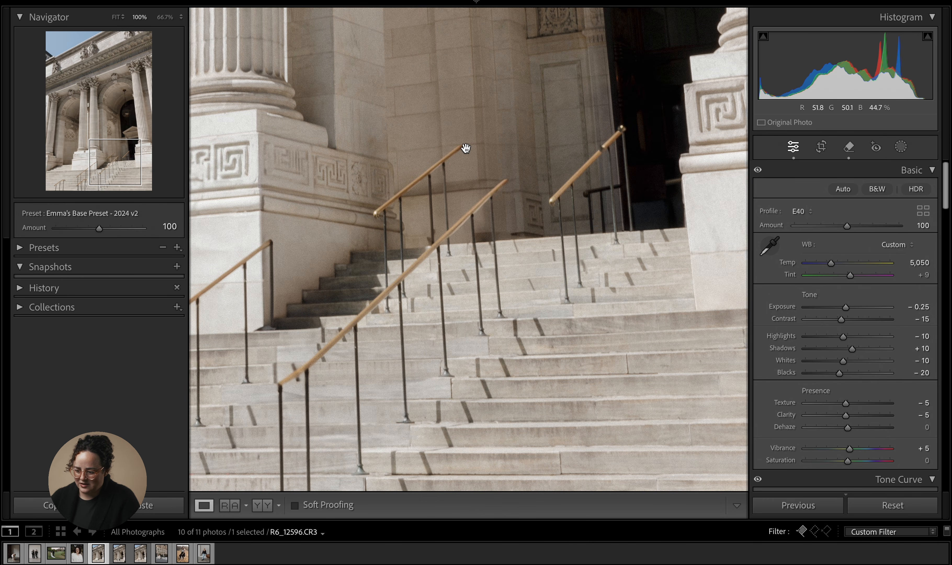
left_click(463, 117)
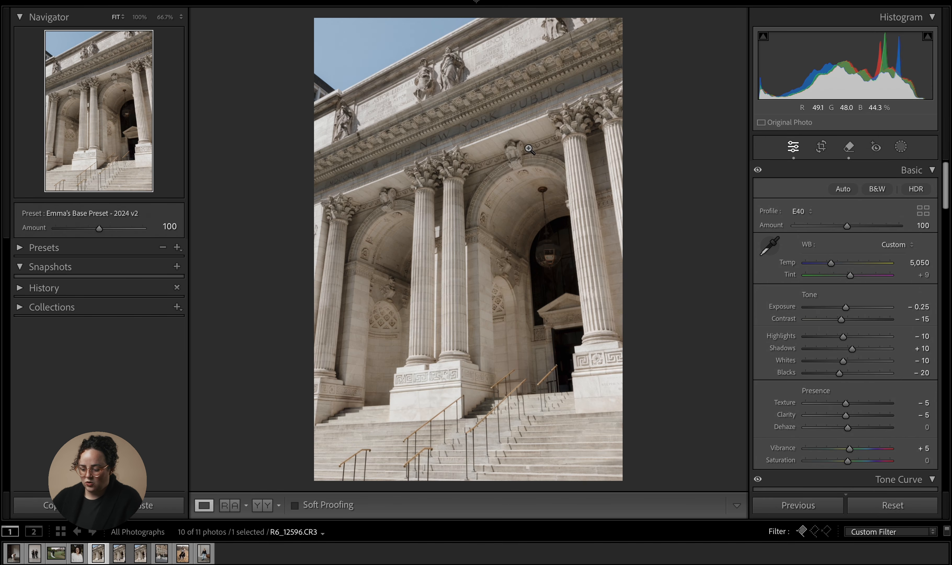